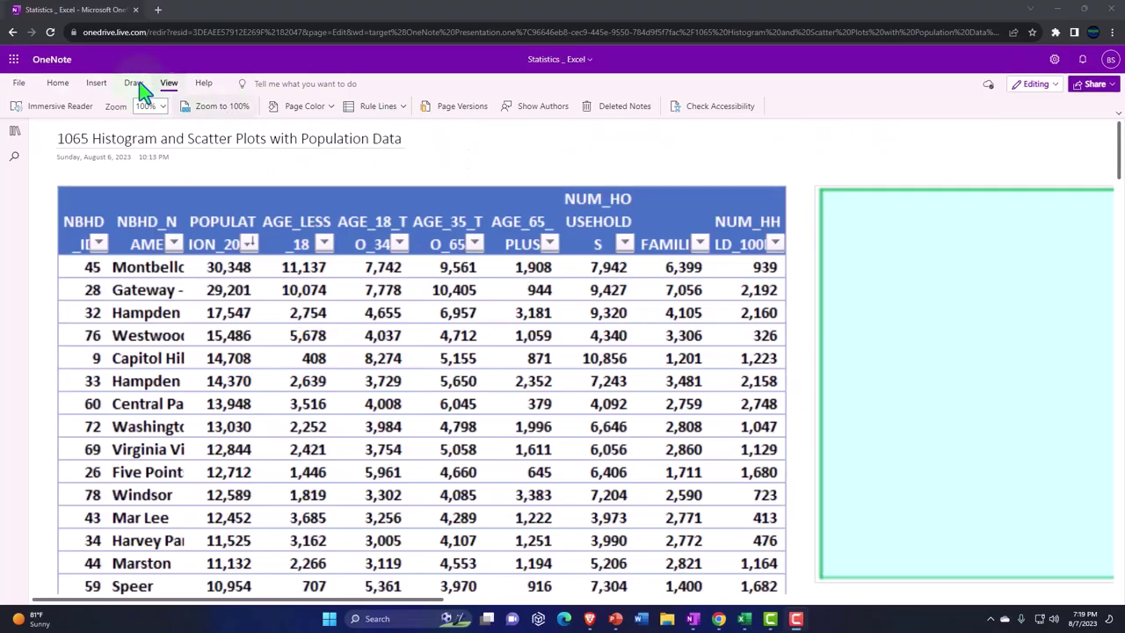
- Show the notebook's sections and page list next to the 1065 population data page
{"action": "left_click", "coordinate": [15, 132]}
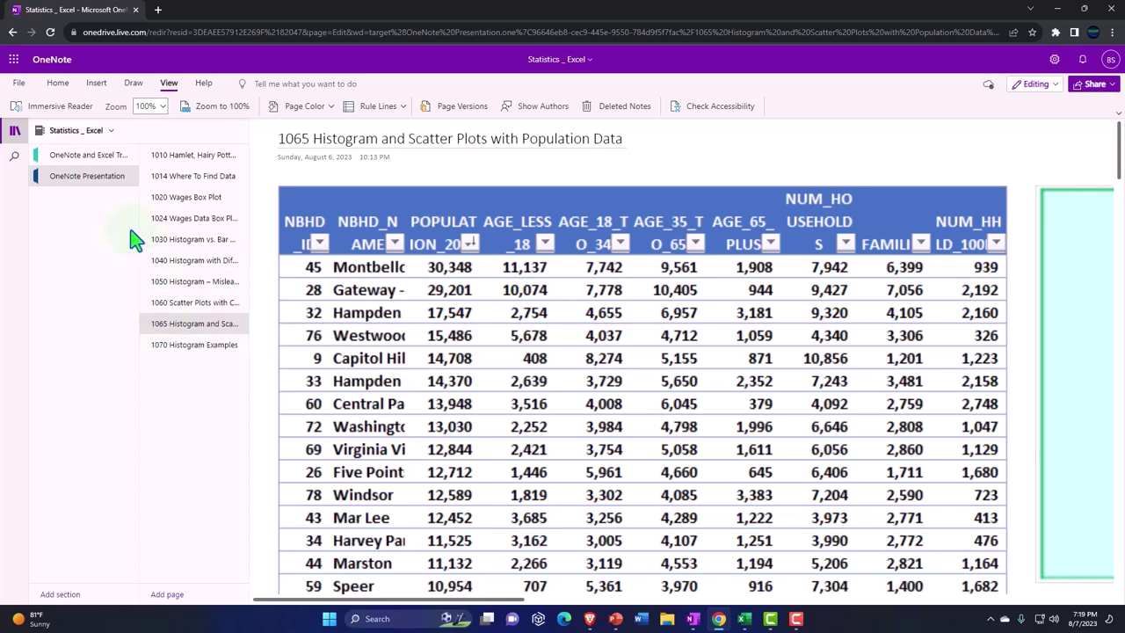
- Open the 1000 Introduction page in Immersive Reader and translate the whole document into Spanish (Mexico)
{"action": "left_click", "coordinate": [89, 163]}
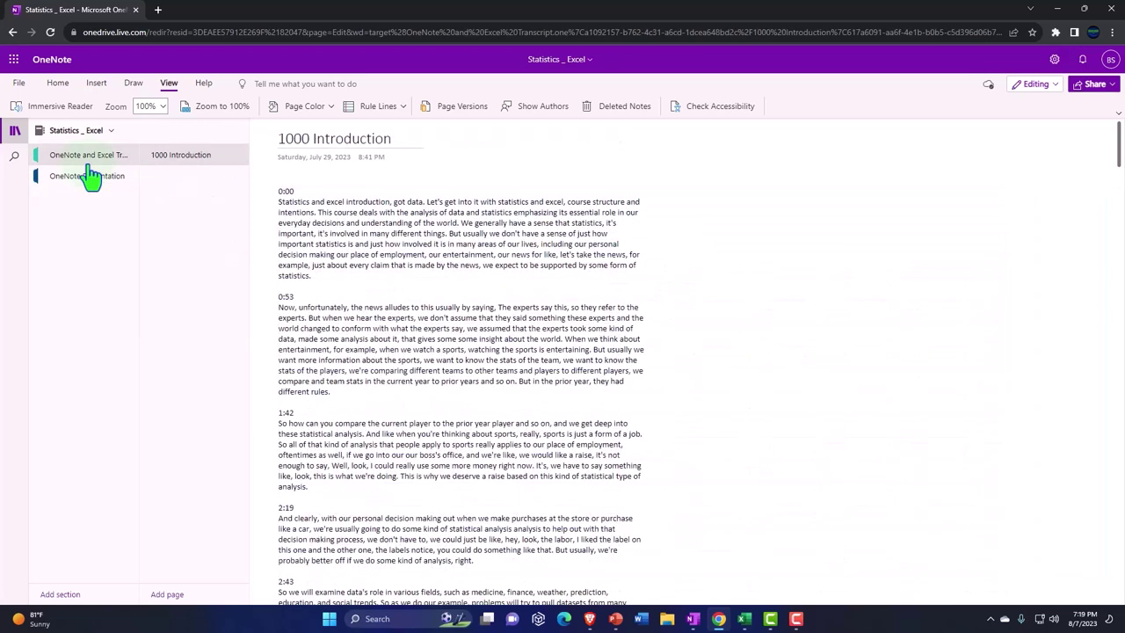
{"action": "left_click", "coordinate": [61, 109]}
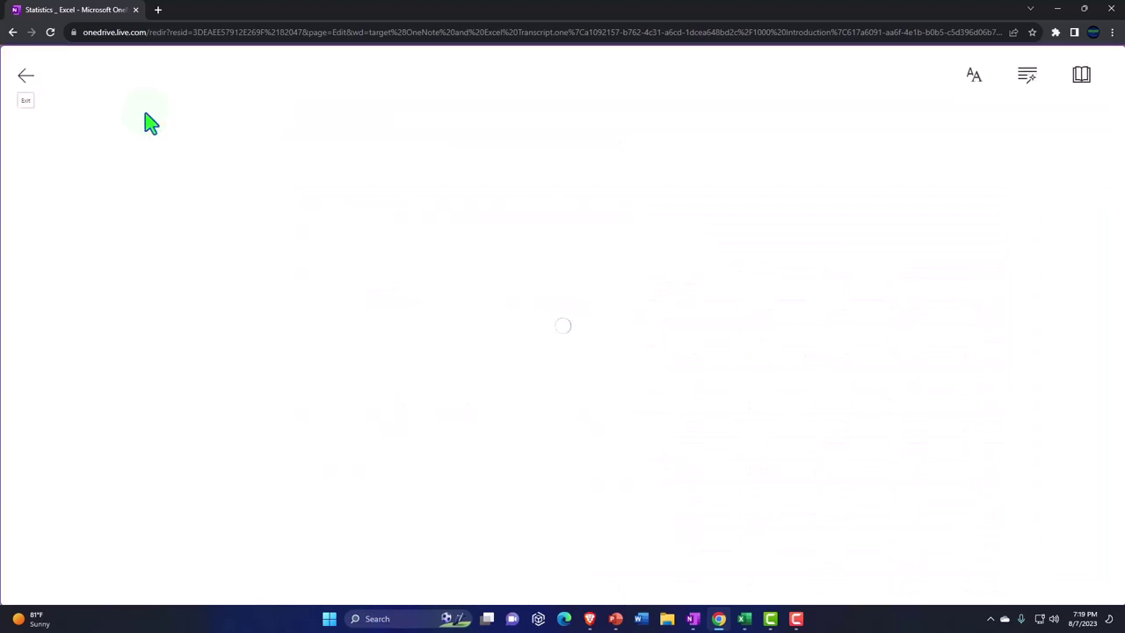
{"action": "left_click", "coordinate": [1081, 78]}
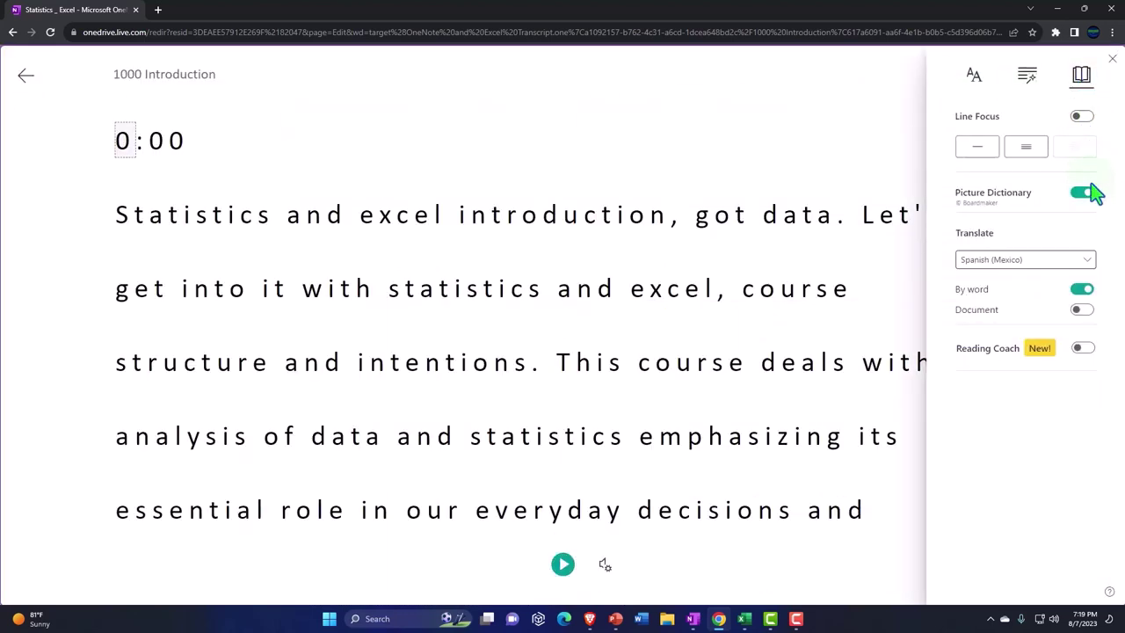
{"action": "left_click", "coordinate": [1082, 310]}
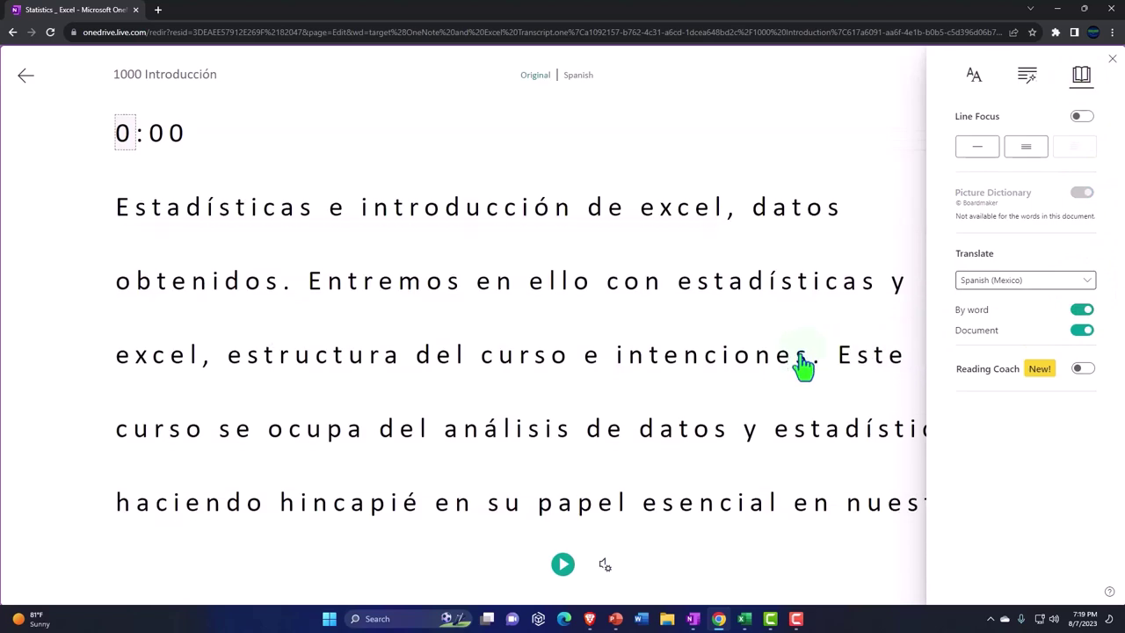
{"action": "scroll", "coordinate": [801, 366], "scroll_direction": "down", "scroll_amount": 5}
{"action": "scroll", "coordinate": [800, 367], "scroll_direction": "down", "scroll_amount": 5}
{"action": "scroll", "coordinate": [800, 366], "scroll_direction": "down", "scroll_amount": 5}
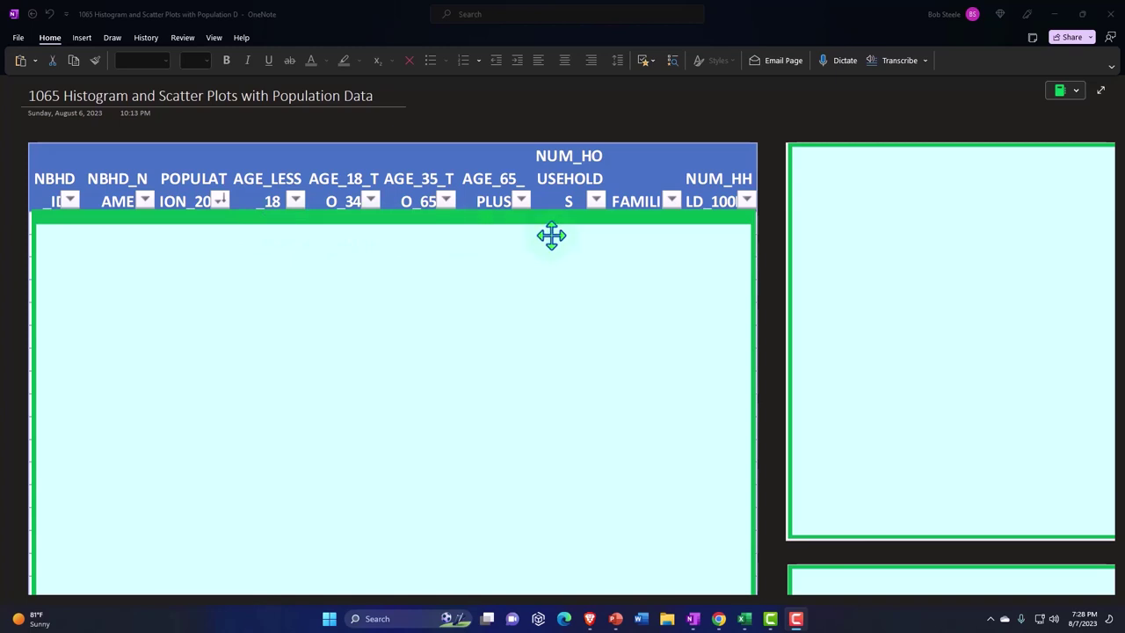
- Select the picture beside the population table so the histogram with bins [705, 4,905] onward loads
{"action": "left_click", "coordinate": [640, 237]}
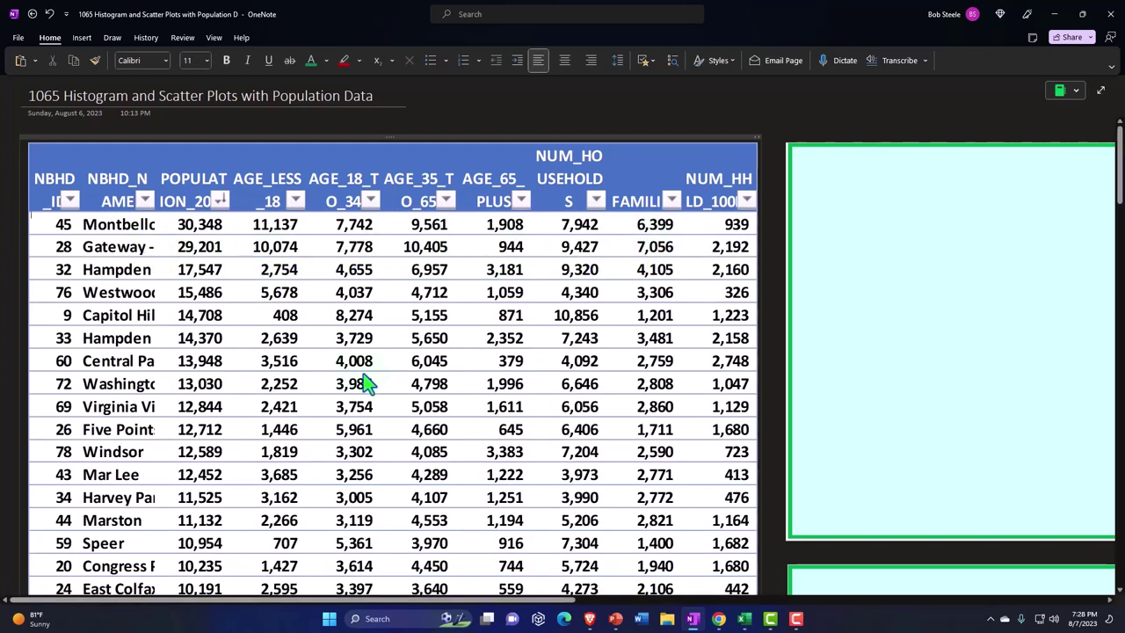
{"action": "left_click", "coordinate": [848, 427]}
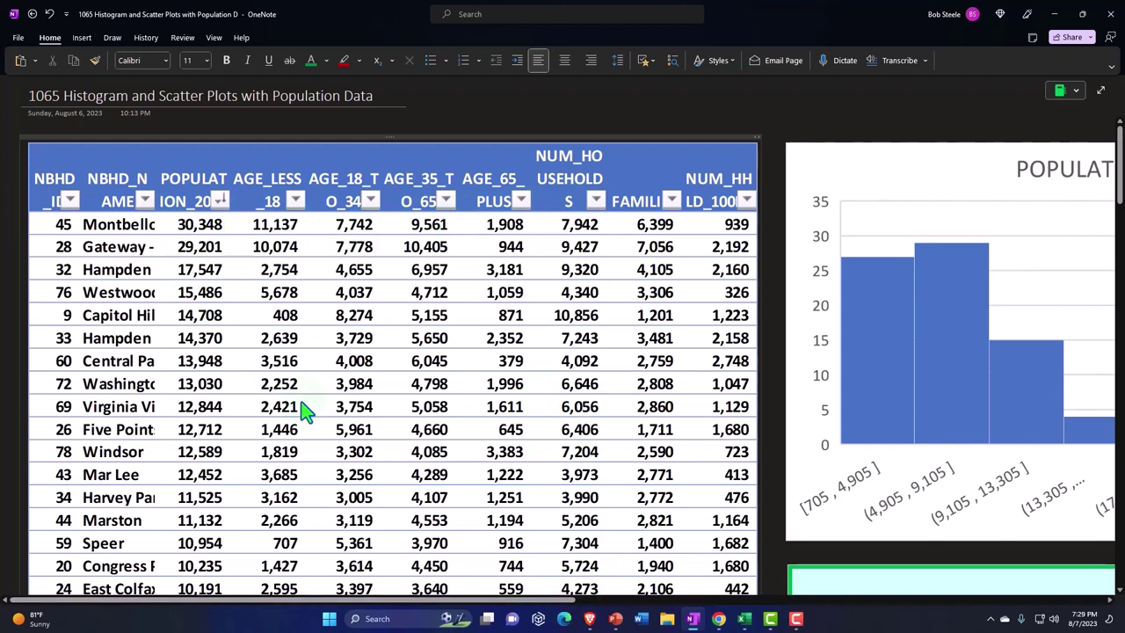
- Scroll right to reveal the full POPULATION_2010 histogram, bins [705, 4,905] through [30,105, …]
{"action": "left_click_drag", "start_coordinate": [452, 600], "coordinate": [678, 615]}
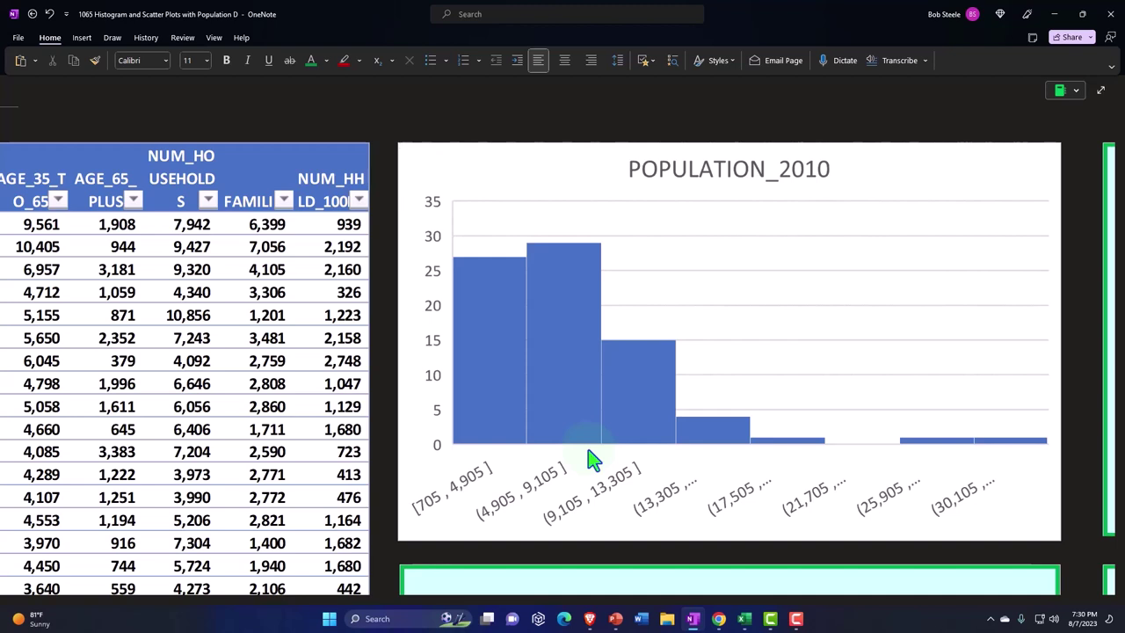
{"action": "scroll", "coordinate": [590, 457], "scroll_direction": "right", "scroll_amount": 2}
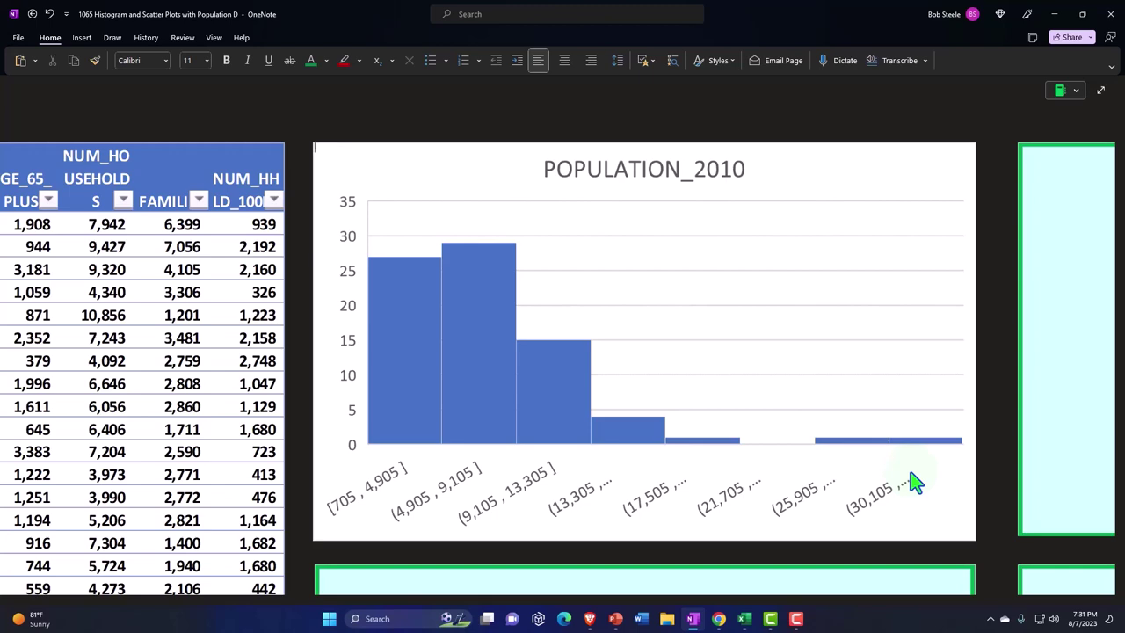
- Scroll below the POPULATION_2010 chart and select the box holding the AGE_LESS_18 histogram
{"action": "scroll", "coordinate": [914, 481], "scroll_direction": "down", "scroll_amount": 1}
{"action": "scroll", "coordinate": [914, 482], "scroll_direction": "down", "scroll_amount": 2}
{"action": "scroll", "coordinate": [914, 481], "scroll_direction": "down", "scroll_amount": 1}
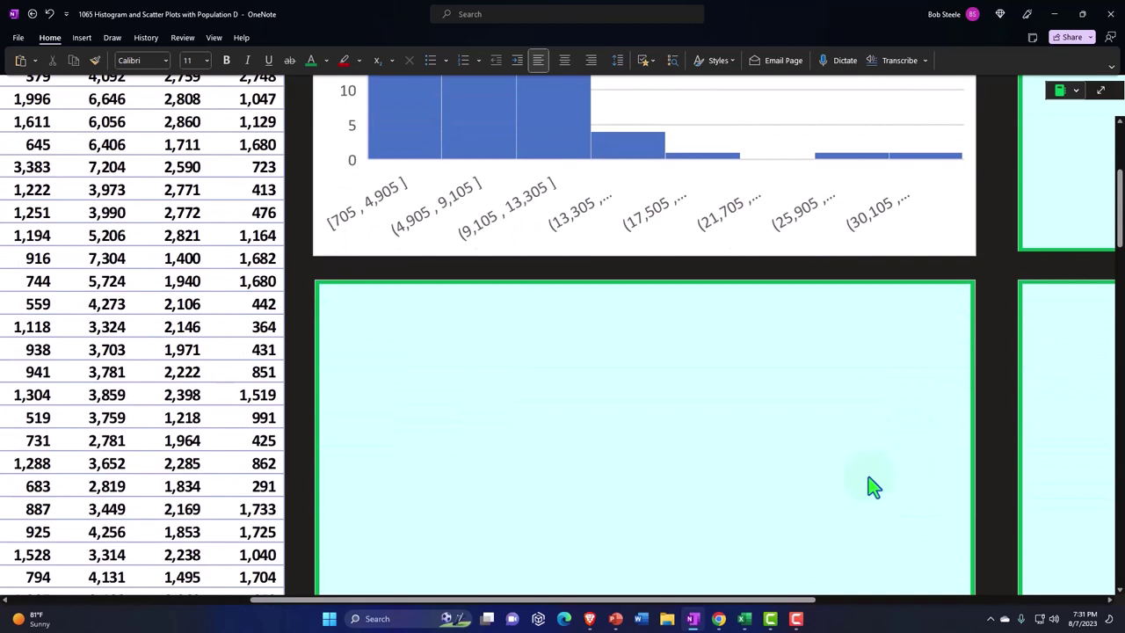
{"action": "left_click", "coordinate": [658, 402]}
{"action": "scroll", "coordinate": [660, 403], "scroll_direction": "down", "scroll_amount": 1}
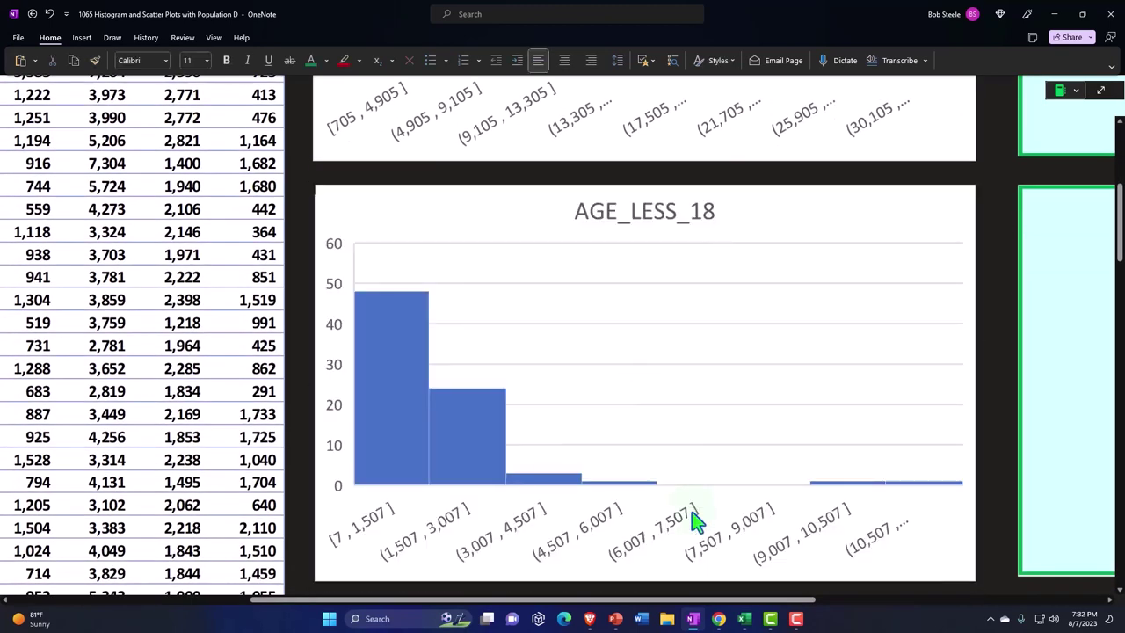
- Move across and down the page to the empty light-blue placeholder below the histograms
{"action": "left_click_drag", "start_coordinate": [650, 604], "coordinate": [506, 605]}
{"action": "scroll", "coordinate": [210, 474], "scroll_direction": "up", "scroll_amount": 5}
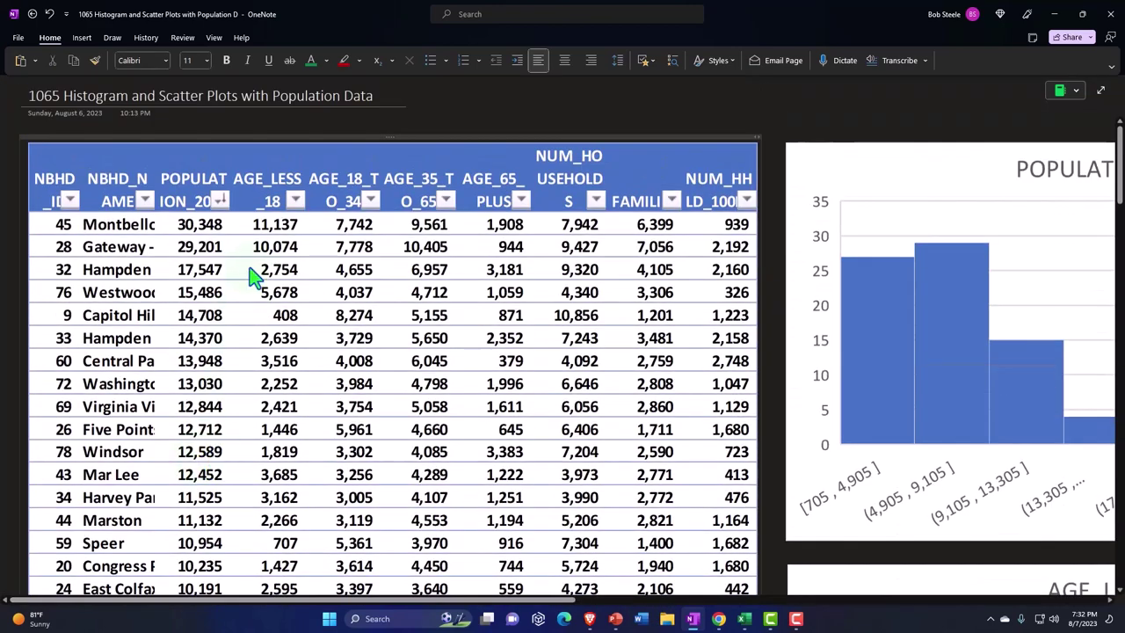
{"action": "scroll", "coordinate": [372, 254], "scroll_direction": "down", "scroll_amount": 2}
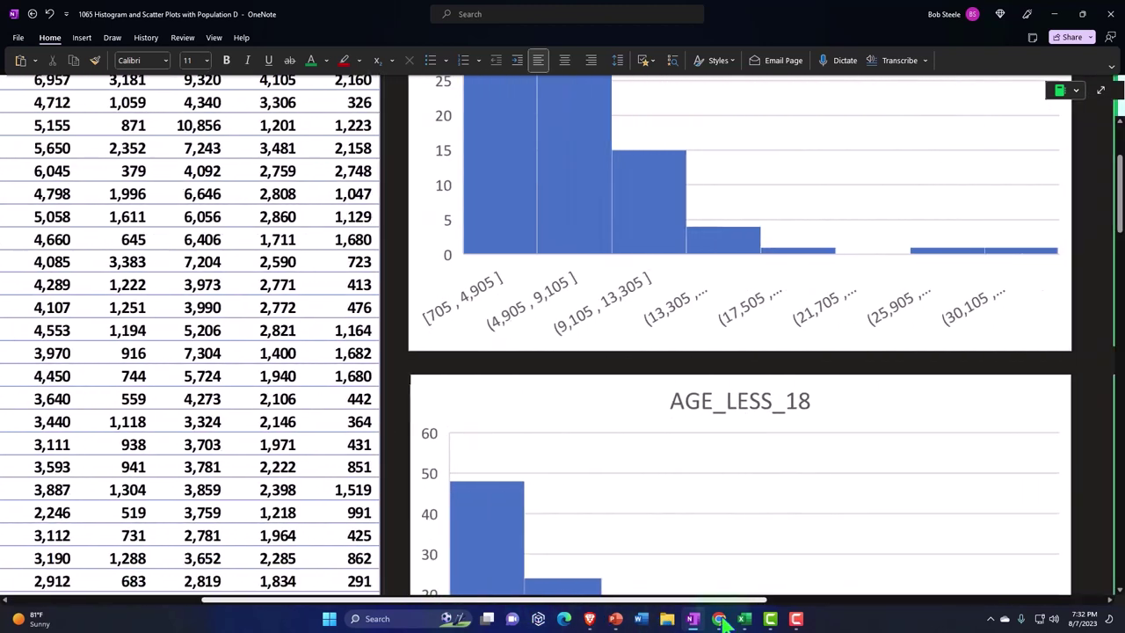
{"action": "left_click_drag", "start_coordinate": [532, 604], "coordinate": [791, 605]}
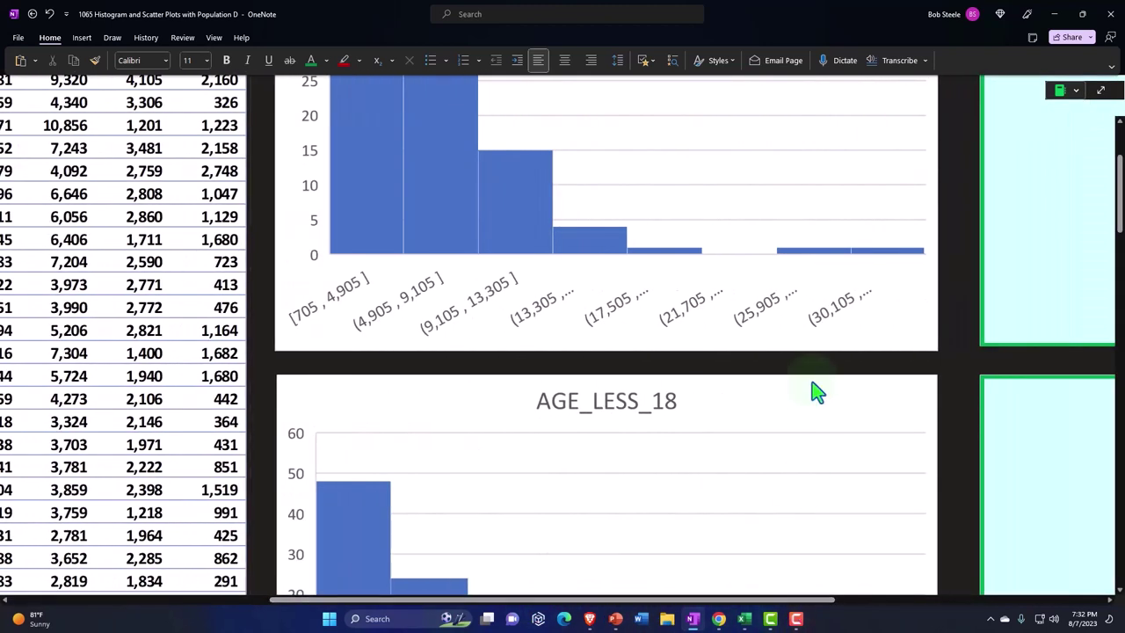
{"action": "scroll", "coordinate": [815, 391], "scroll_direction": "down", "scroll_amount": 2}
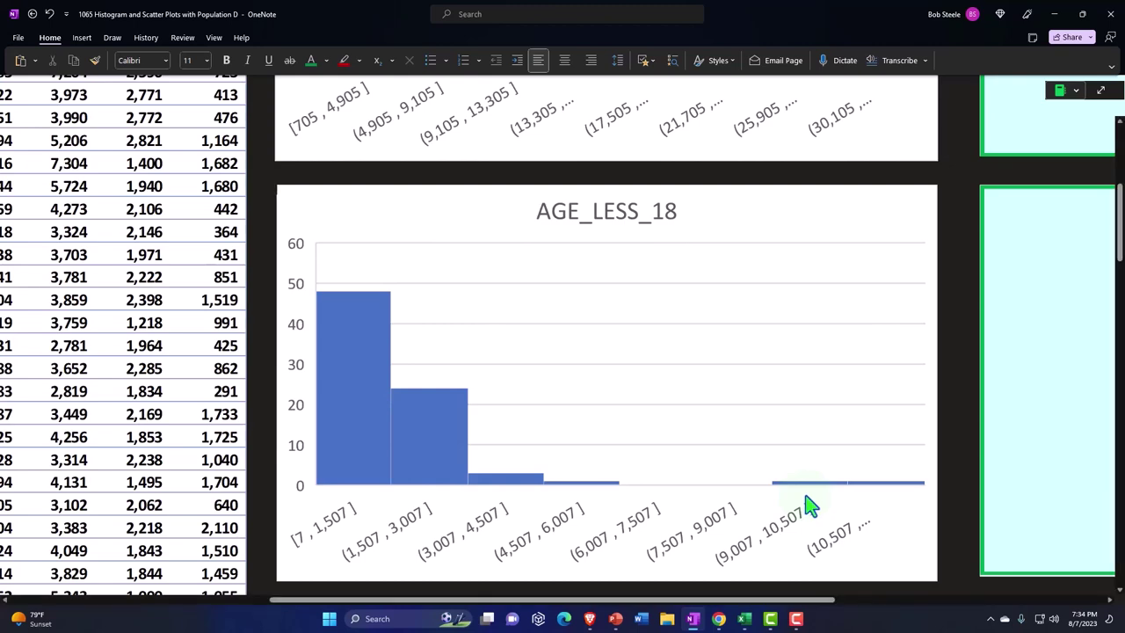
{"action": "scroll", "coordinate": [810, 507], "scroll_direction": "up", "scroll_amount": 5}
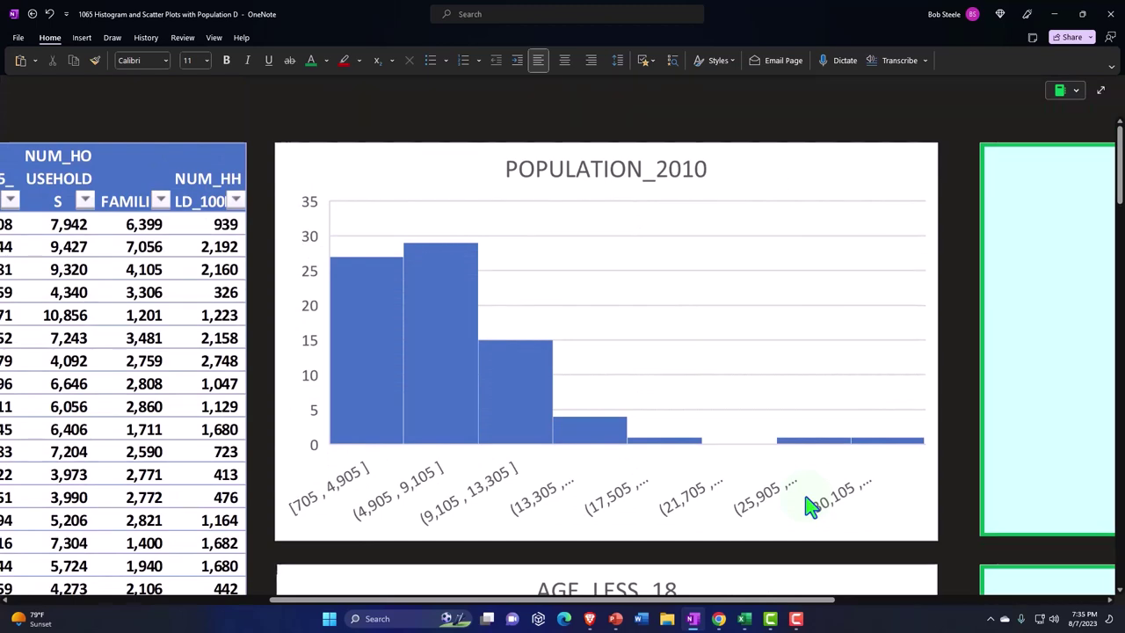
{"action": "scroll", "coordinate": [810, 507], "scroll_direction": "down", "scroll_amount": 1}
{"action": "scroll", "coordinate": [810, 507], "scroll_direction": "down", "scroll_amount": 3}
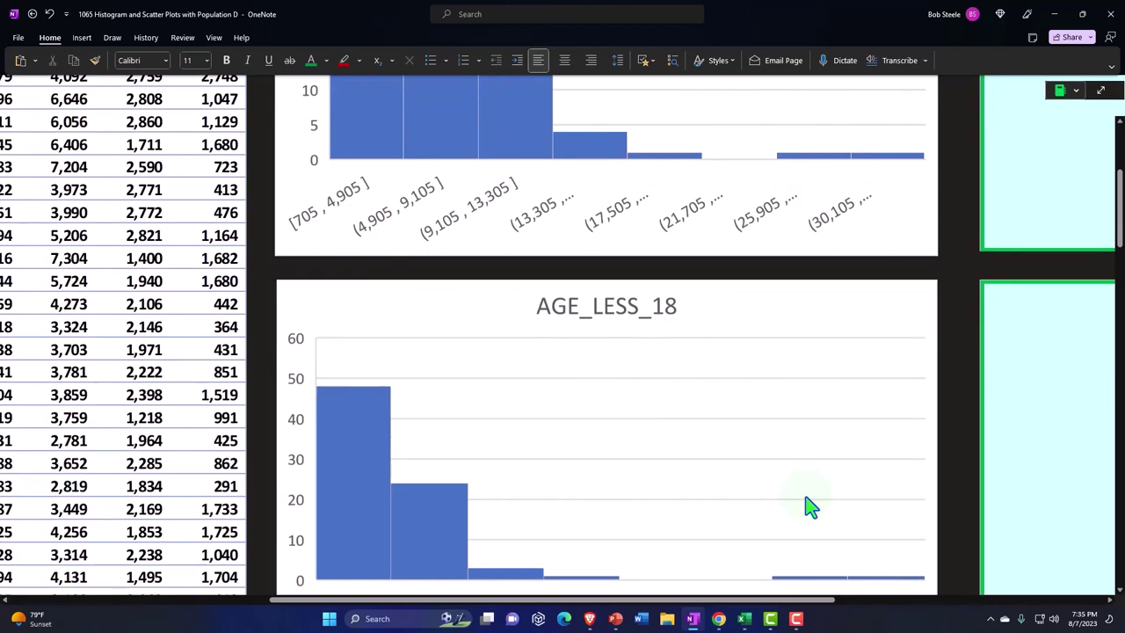
{"action": "scroll", "coordinate": [810, 507], "scroll_direction": "down", "scroll_amount": 1}
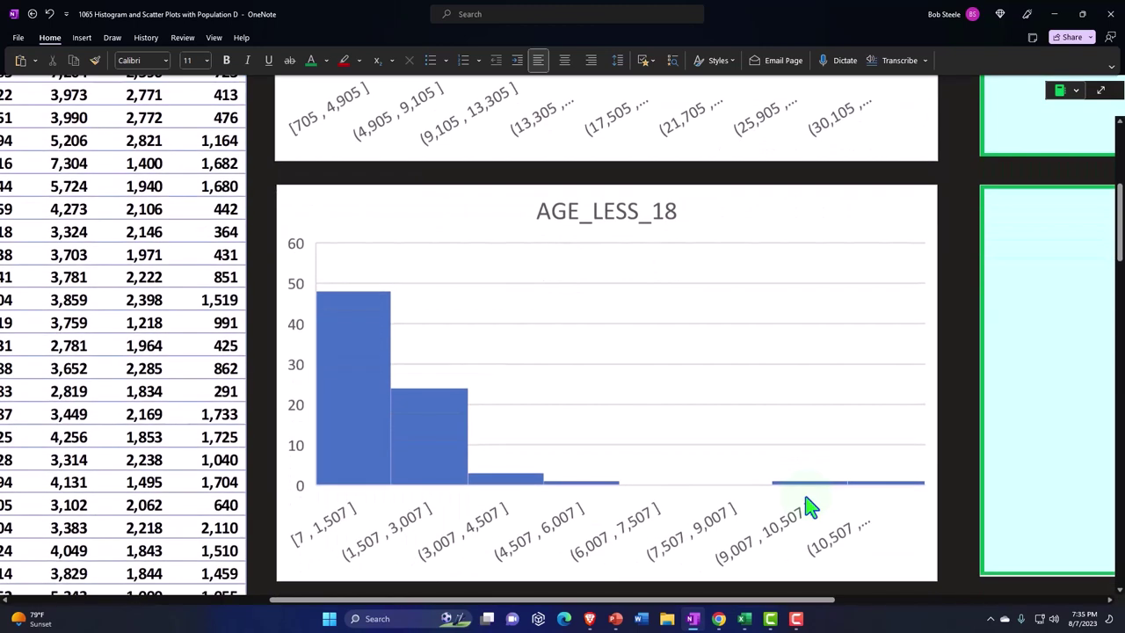
{"action": "scroll", "coordinate": [810, 507], "scroll_direction": "down", "scroll_amount": 1}
{"action": "scroll", "coordinate": [810, 507], "scroll_direction": "down", "scroll_amount": 2}
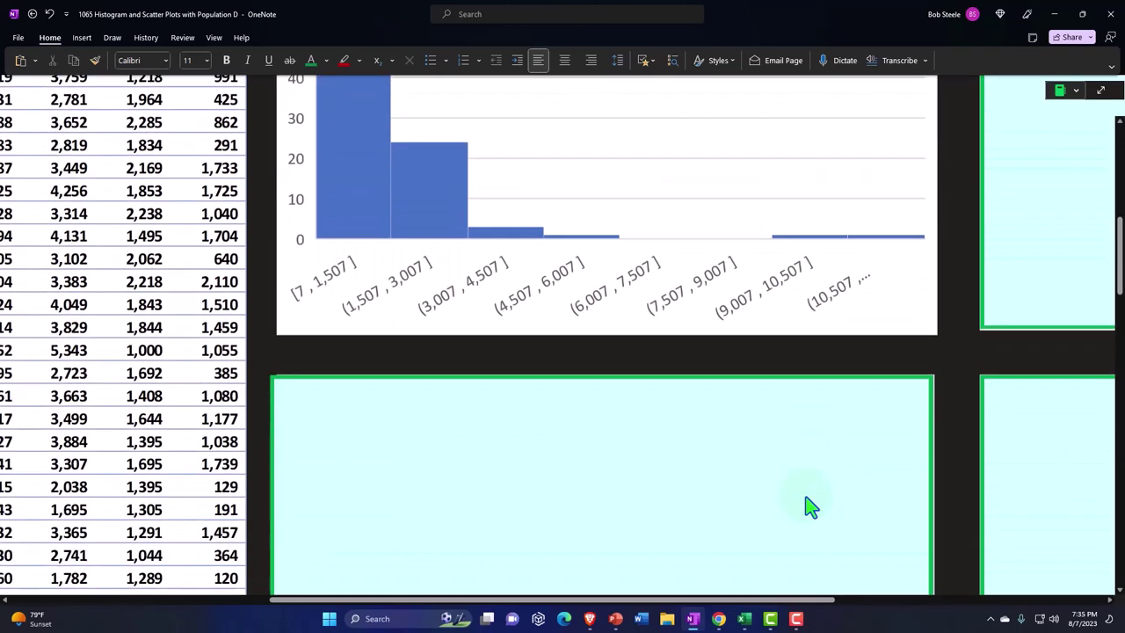
{"action": "scroll", "coordinate": [810, 507], "scroll_direction": "down", "scroll_amount": 1}
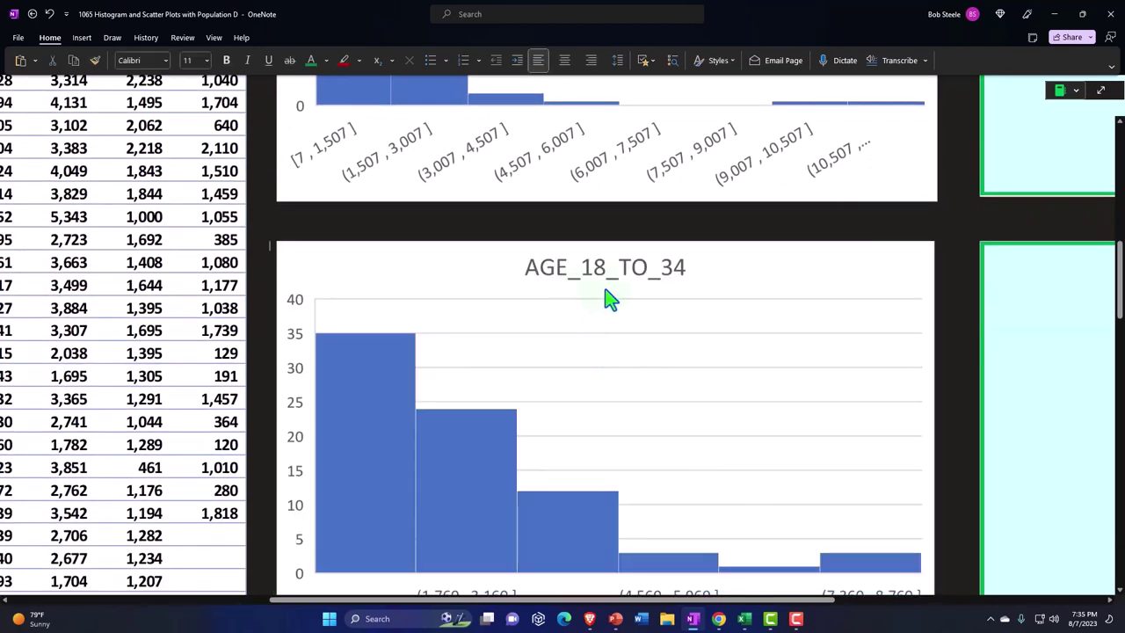
{"action": "scroll", "coordinate": [299, 554], "scroll_direction": "up", "scroll_amount": 10}
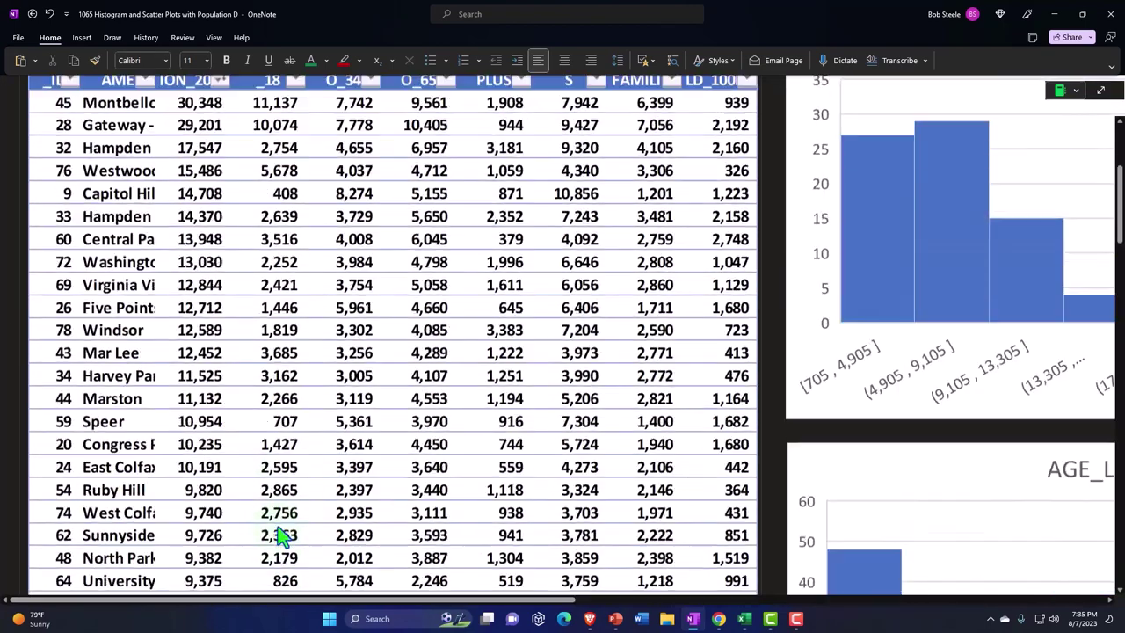
{"action": "scroll", "coordinate": [290, 527], "scroll_direction": "up", "scroll_amount": 2}
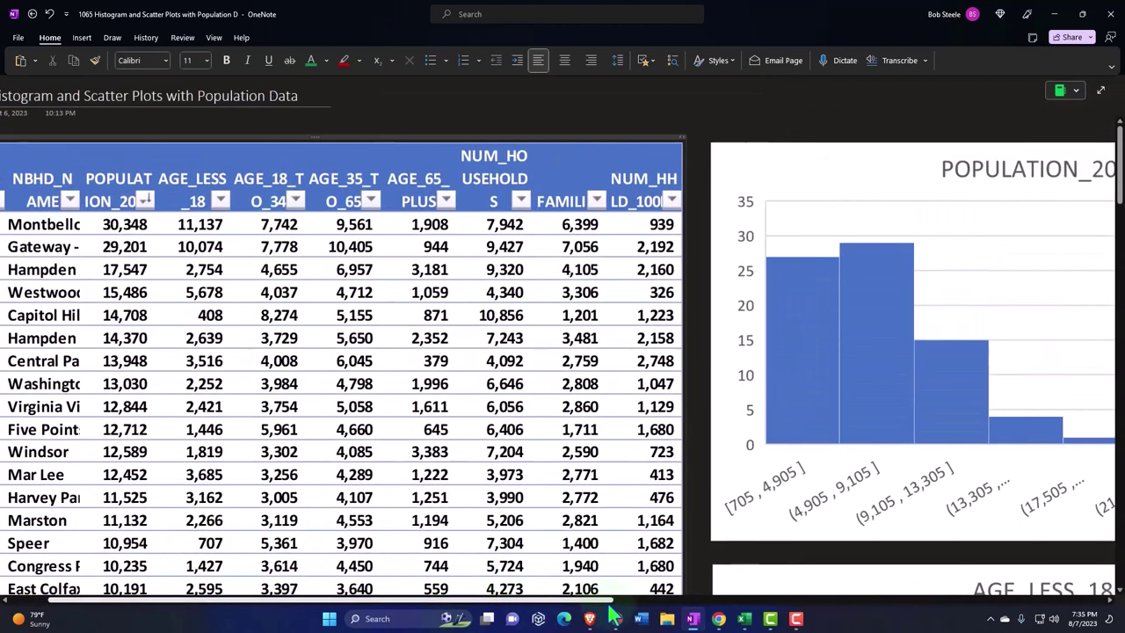
{"action": "left_click_drag", "start_coordinate": [540, 604], "coordinate": [766, 606]}
{"action": "scroll", "coordinate": [760, 510], "scroll_direction": "down", "scroll_amount": 5}
{"action": "scroll", "coordinate": [758, 508], "scroll_direction": "down", "scroll_amount": 2}
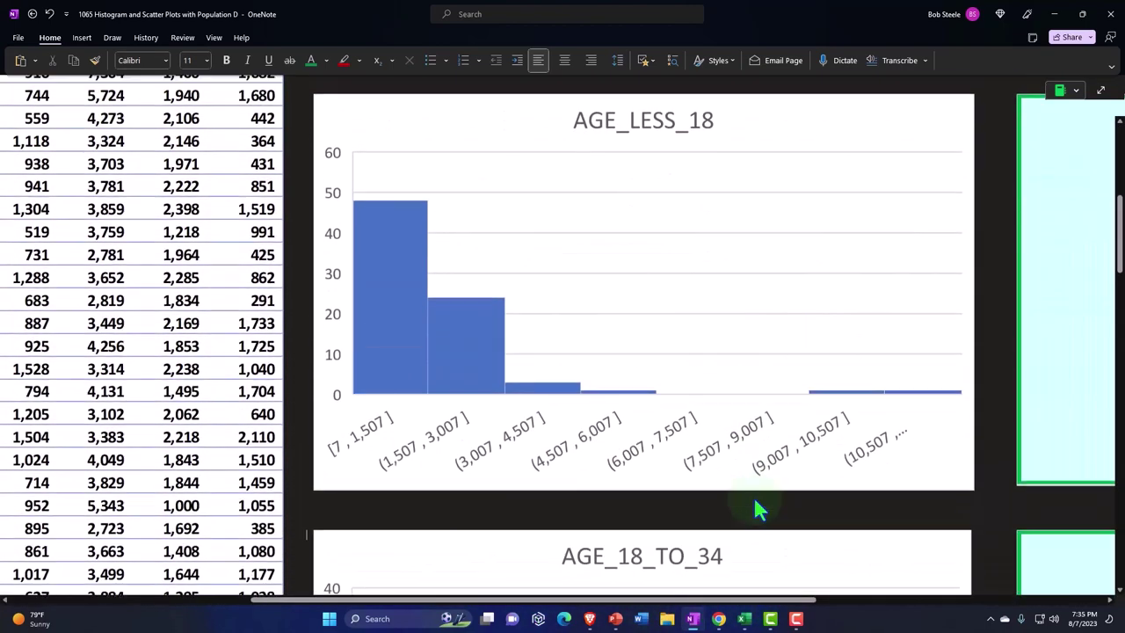
{"action": "scroll", "coordinate": [690, 483], "scroll_direction": "down", "scroll_amount": 3}
{"action": "scroll", "coordinate": [690, 484], "scroll_direction": "down", "scroll_amount": 3}
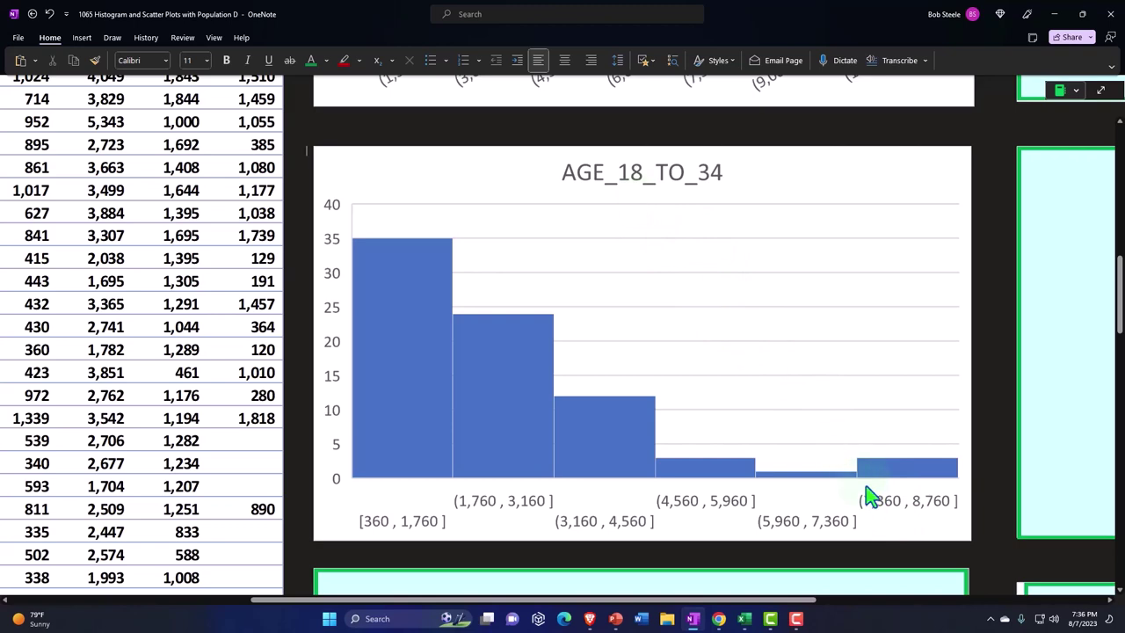
{"action": "scroll", "coordinate": [868, 497], "scroll_direction": "down", "scroll_amount": 3}
{"action": "scroll", "coordinate": [868, 498], "scroll_direction": "down", "scroll_amount": 2}
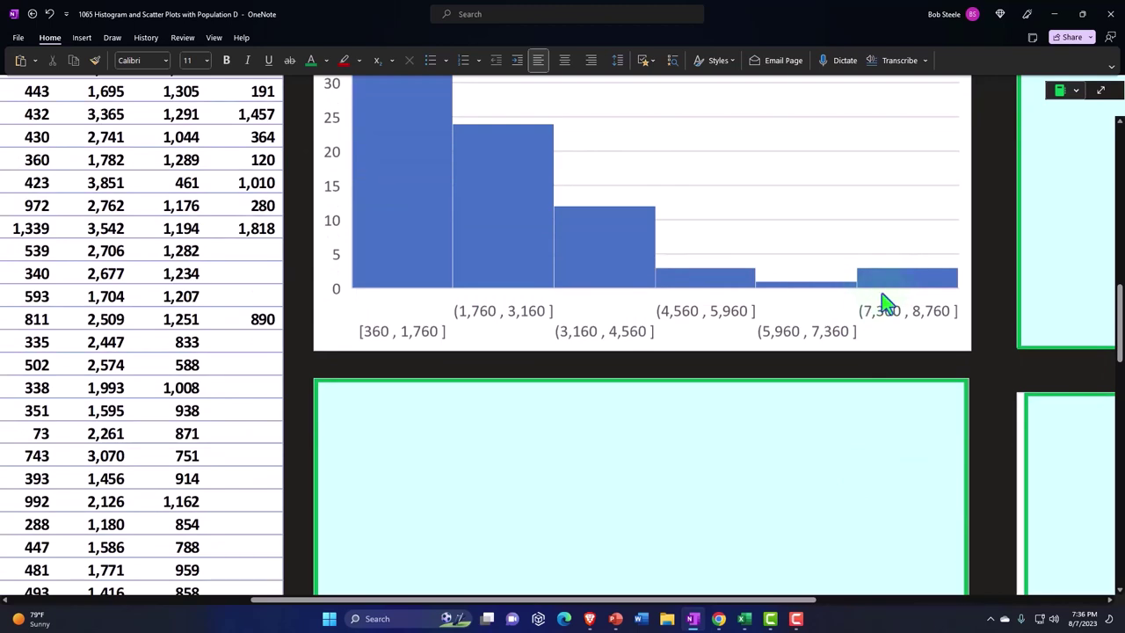
{"action": "scroll", "coordinate": [886, 304], "scroll_direction": "up", "scroll_amount": 5}
{"action": "scroll", "coordinate": [885, 303], "scroll_direction": "up", "scroll_amount": 5}
{"action": "scroll", "coordinate": [886, 303], "scroll_direction": "down", "scroll_amount": 1}
{"action": "scroll", "coordinate": [885, 303], "scroll_direction": "down", "scroll_amount": 10}
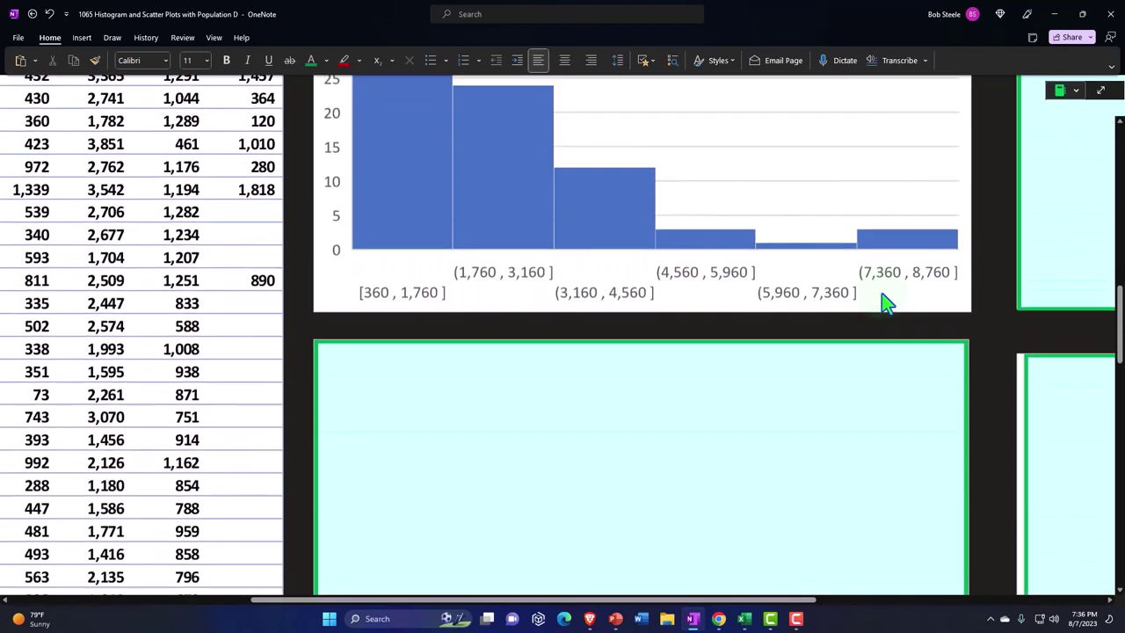
{"action": "scroll", "coordinate": [773, 334], "scroll_direction": "down", "scroll_amount": 3}
- Fill the placeholder under AGE_18_TO_34 with the AGE_65_PLUS histogram, peaking near 31 in [6, 516]
{"action": "left_click", "coordinate": [665, 354]}
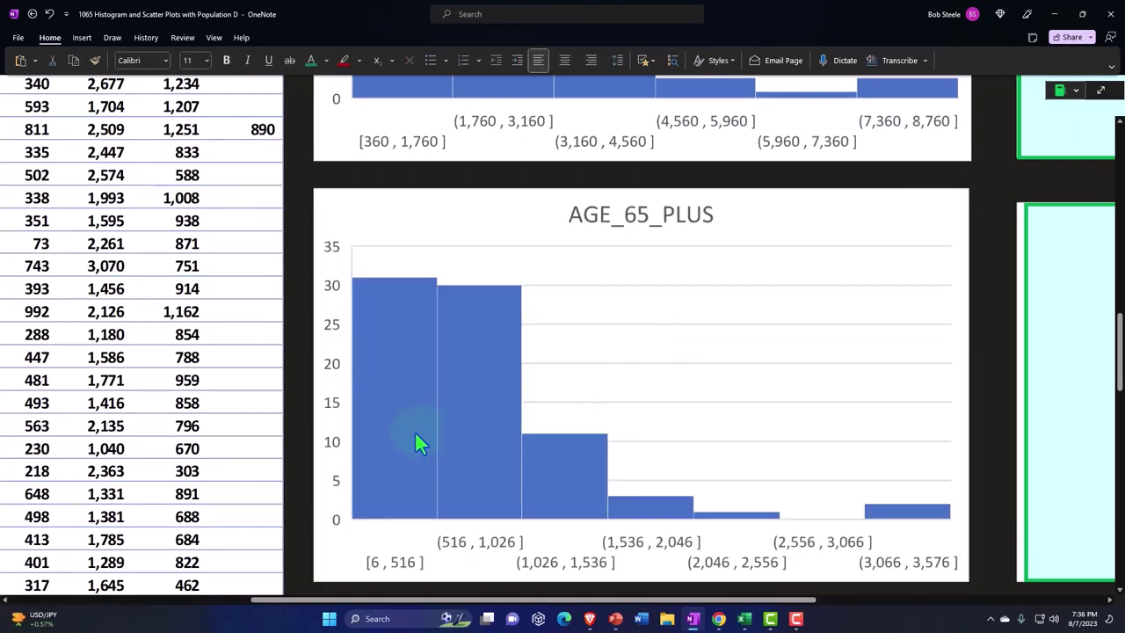
{"action": "scroll", "coordinate": [420, 444], "scroll_direction": "up", "scroll_amount": 8}
{"action": "scroll", "coordinate": [420, 443], "scroll_direction": "up", "scroll_amount": 6}
{"action": "scroll", "coordinate": [420, 444], "scroll_direction": "up", "scroll_amount": 2}
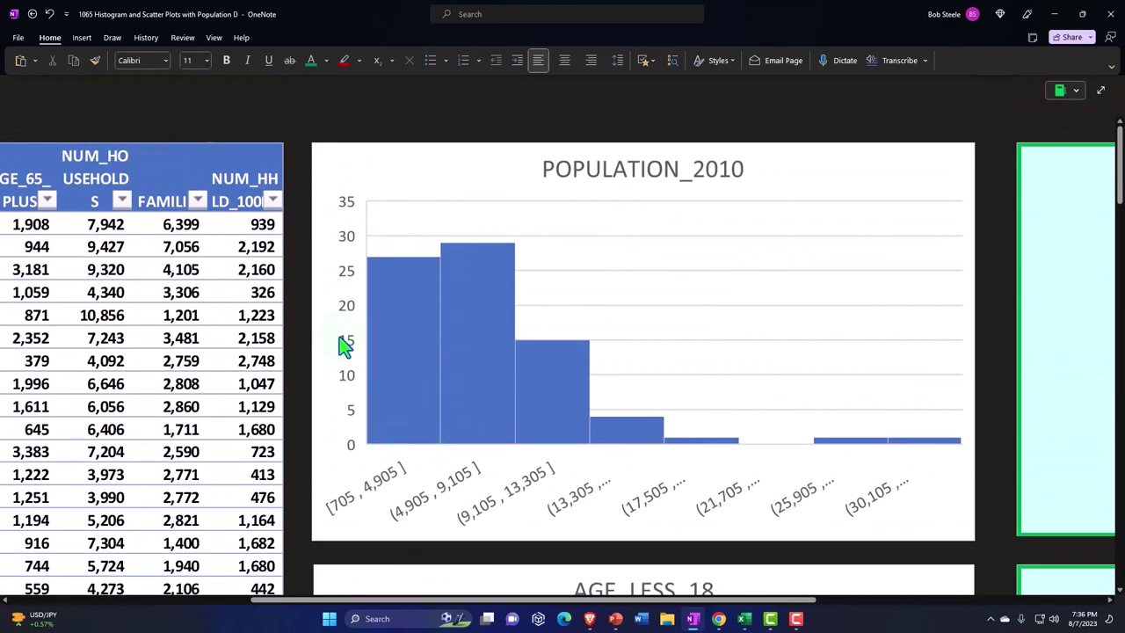
{"action": "scroll", "coordinate": [534, 364], "scroll_direction": "down", "scroll_amount": 7}
{"action": "scroll", "coordinate": [547, 381], "scroll_direction": "down", "scroll_amount": 9}
{"action": "scroll", "coordinate": [547, 384], "scroll_direction": "down", "scroll_amount": 3}
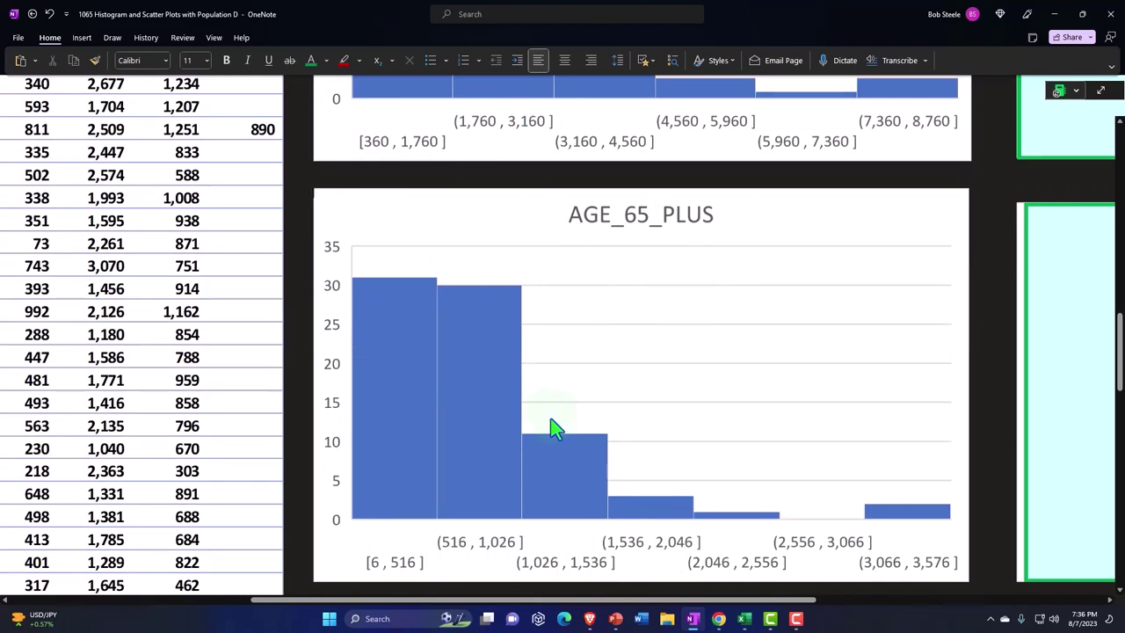
{"action": "scroll", "coordinate": [553, 424], "scroll_direction": "up", "scroll_amount": 2}
{"action": "scroll", "coordinate": [553, 427], "scroll_direction": "up", "scroll_amount": 10}
{"action": "scroll", "coordinate": [553, 429], "scroll_direction": "up", "scroll_amount": 5}
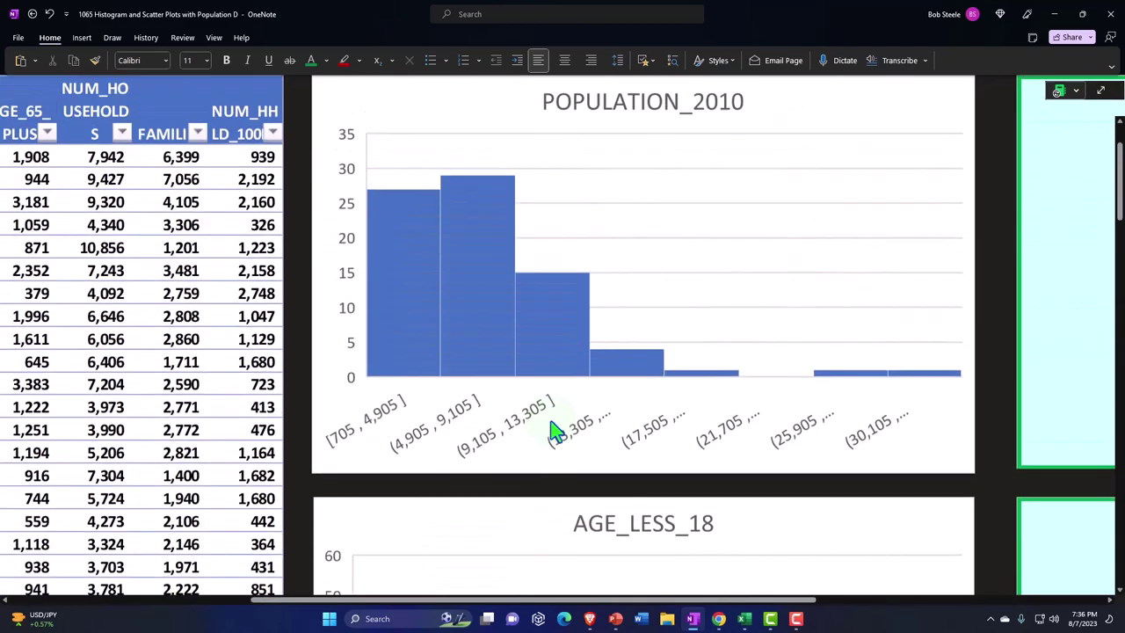
{"action": "scroll", "coordinate": [508, 339], "scroll_direction": "down", "scroll_amount": 5}
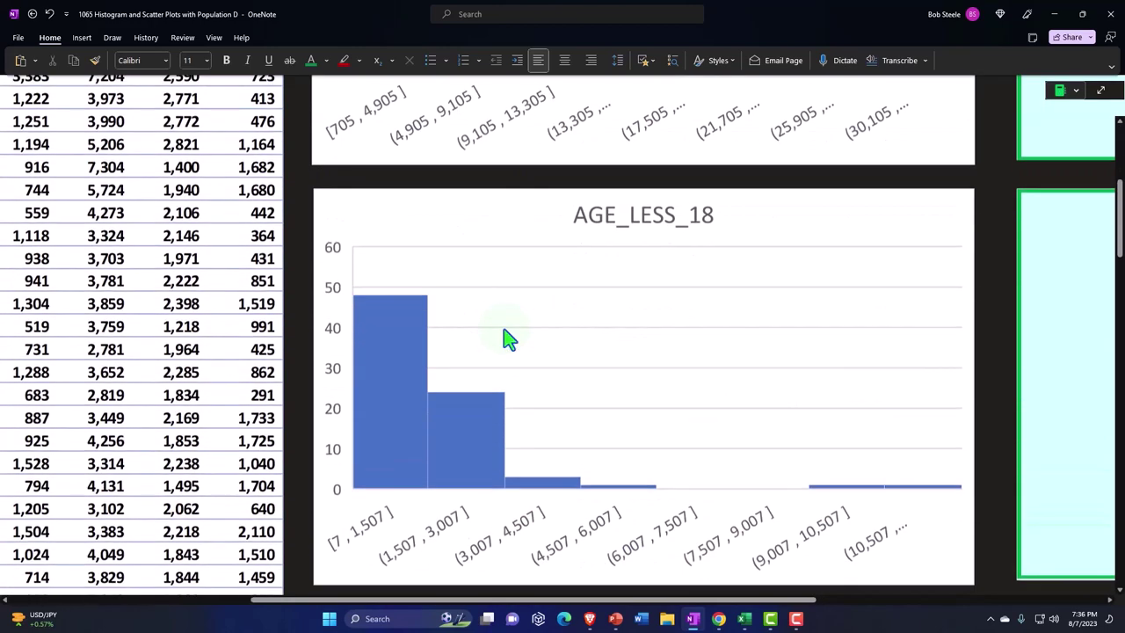
{"action": "scroll", "coordinate": [508, 338], "scroll_direction": "down", "scroll_amount": 2}
{"action": "scroll", "coordinate": [508, 338], "scroll_direction": "down", "scroll_amount": 2}
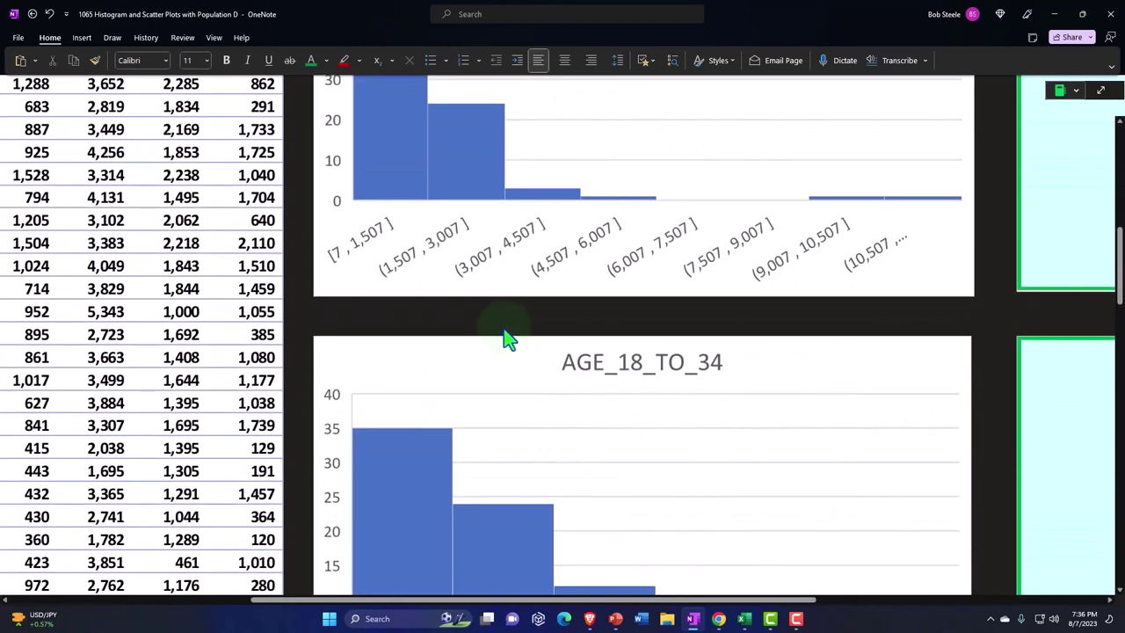
{"action": "scroll", "coordinate": [508, 339], "scroll_direction": "down", "scroll_amount": 1}
{"action": "scroll", "coordinate": [508, 338], "scroll_direction": "down", "scroll_amount": 1}
{"action": "scroll", "coordinate": [508, 339], "scroll_direction": "down", "scroll_amount": 2}
{"action": "scroll", "coordinate": [508, 338], "scroll_direction": "down", "scroll_amount": 2}
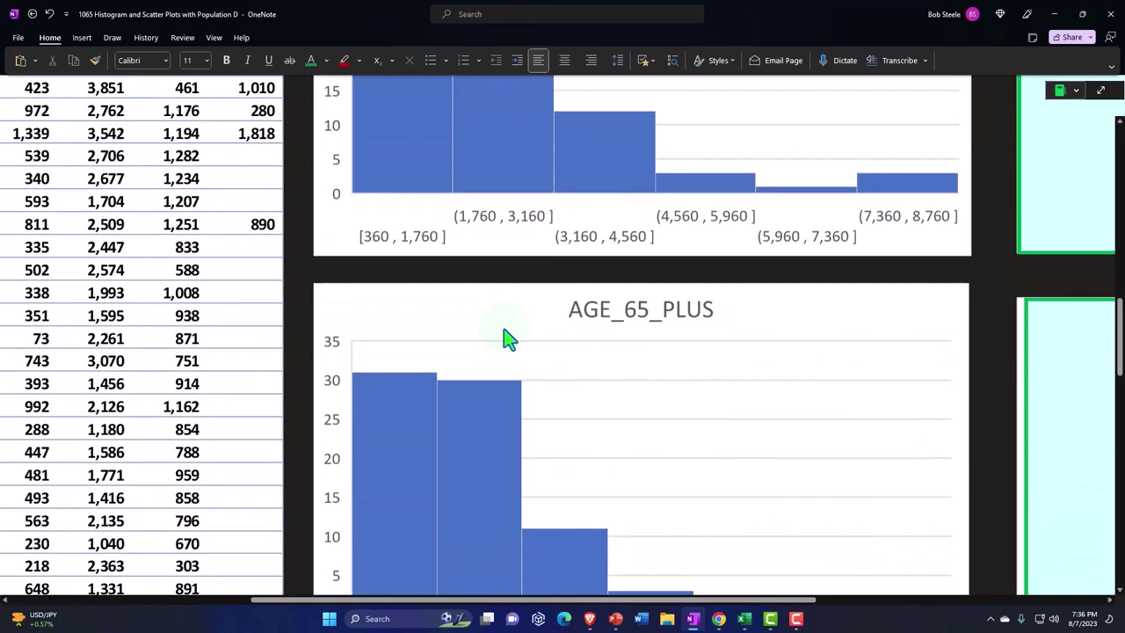
{"action": "scroll", "coordinate": [508, 338], "scroll_direction": "down", "scroll_amount": 1}
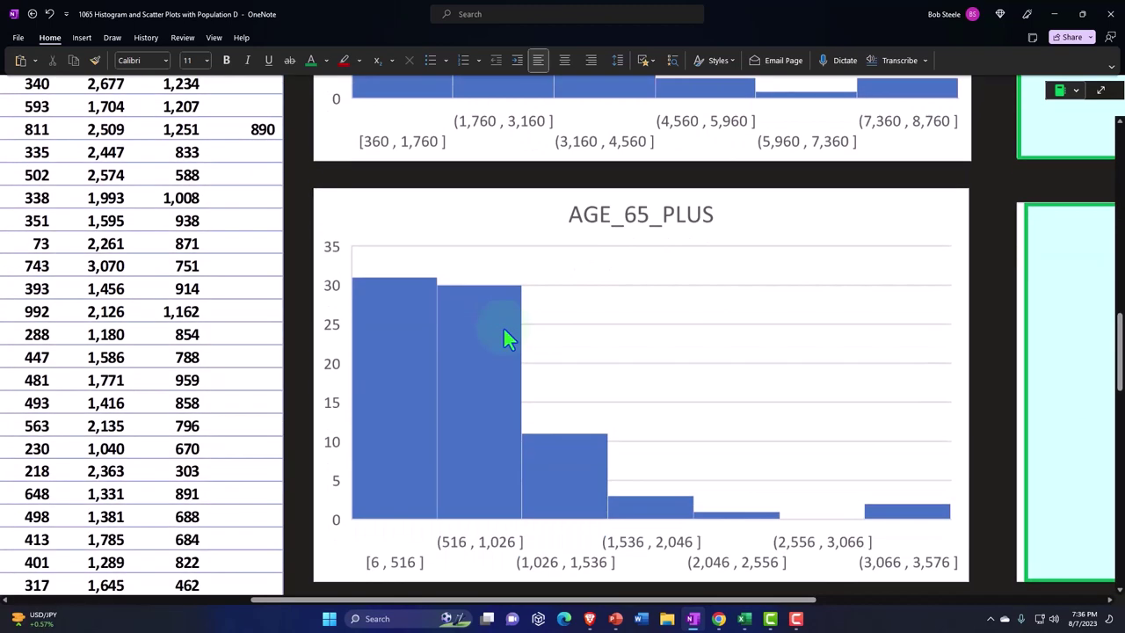
{"action": "scroll", "coordinate": [506, 337], "scroll_direction": "down", "scroll_amount": 1}
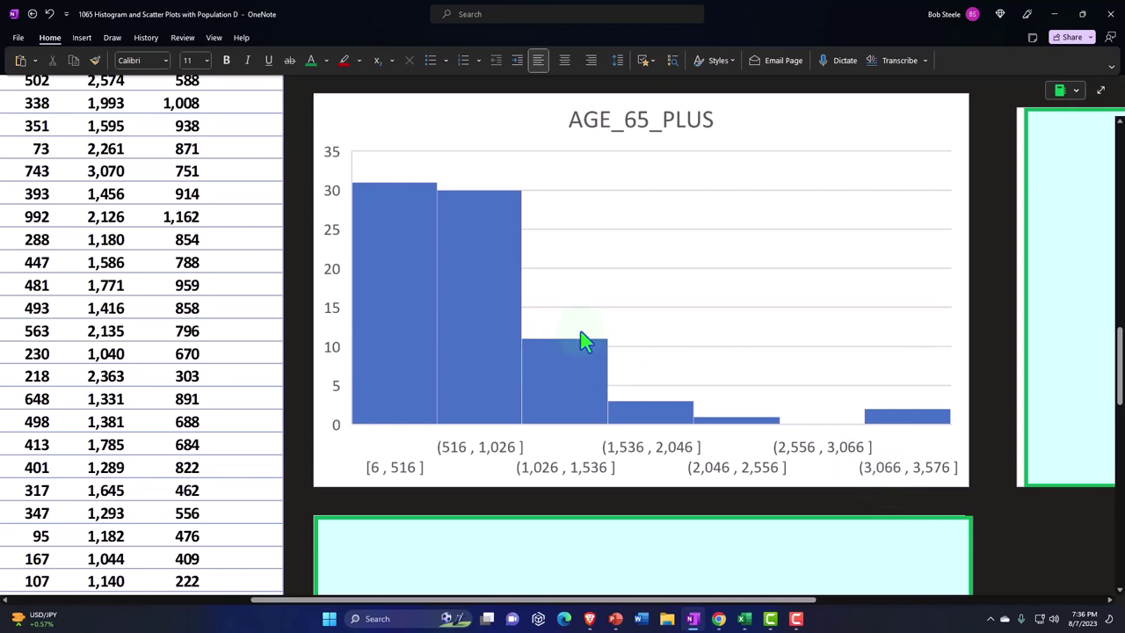
{"action": "scroll", "coordinate": [848, 380], "scroll_direction": "down", "scroll_amount": 3}
- Paste the NUM_HOUSEHOLDS histogram, peaking near 27, over the placeholder below AGE_65_PLUS
{"action": "scroll", "coordinate": [848, 380], "scroll_direction": "down", "scroll_amount": 1}
{"action": "left_click", "coordinate": [661, 434]}
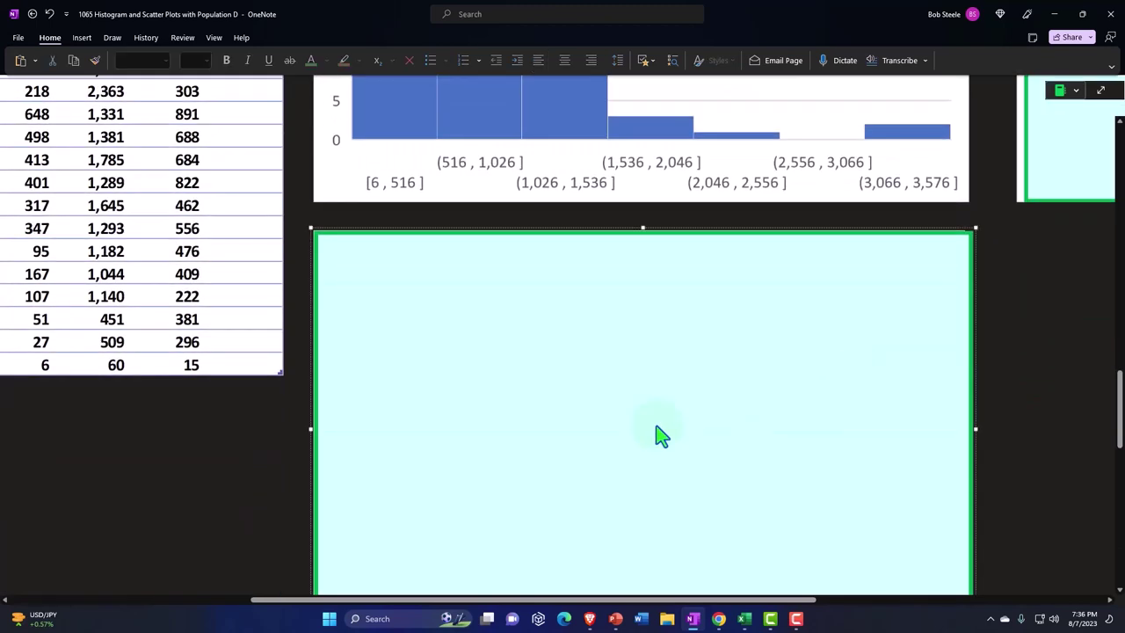
{"action": "key", "text": "ctrl+v"}
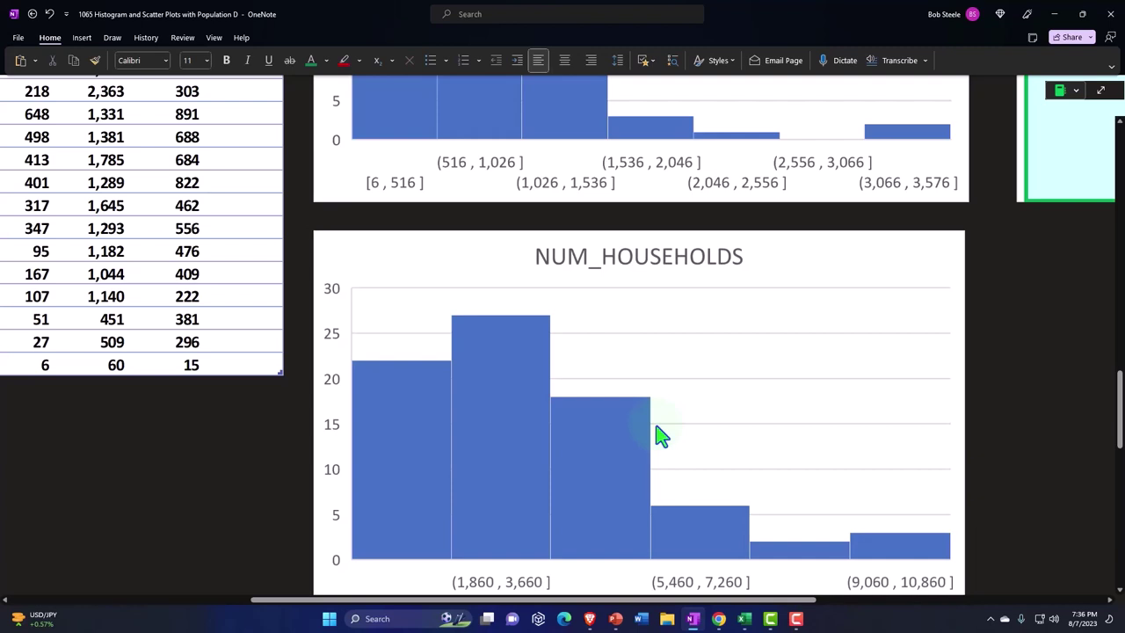
{"action": "scroll", "coordinate": [661, 434], "scroll_direction": "down", "scroll_amount": 1}
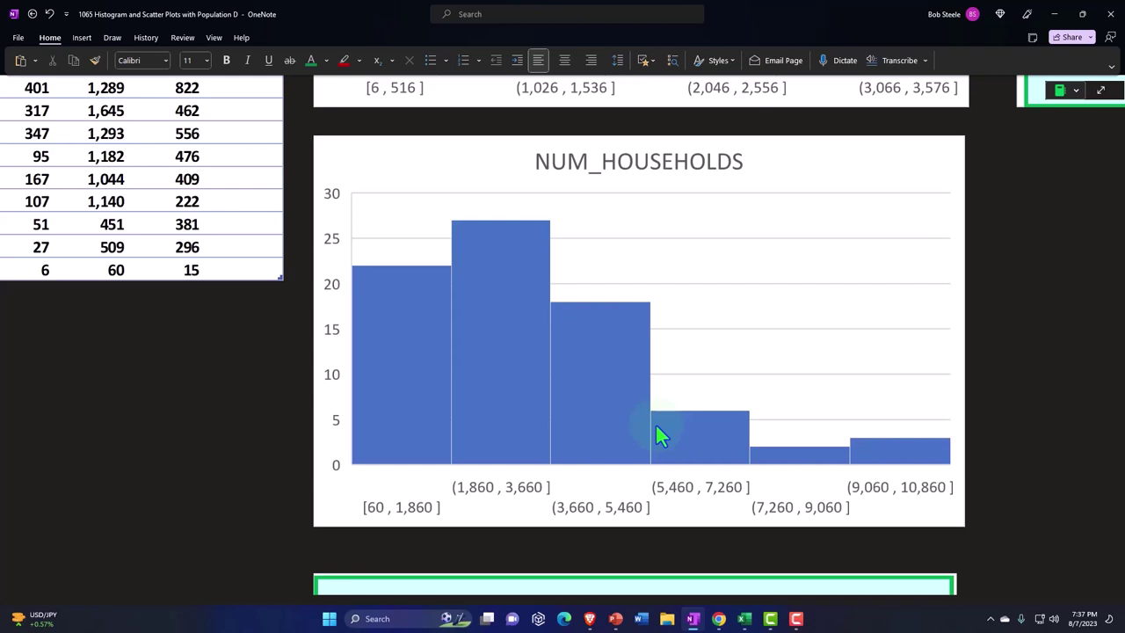
{"action": "scroll", "coordinate": [659, 434], "scroll_direction": "down", "scroll_amount": 3}
{"action": "scroll", "coordinate": [659, 434], "scroll_direction": "down", "scroll_amount": 2}
- Replace the placeholder below NUM_HOUSEHOLDS with the FAMILIES histogram, peaking near 29 in [985, 1,955]
{"action": "left_click", "coordinate": [587, 358]}
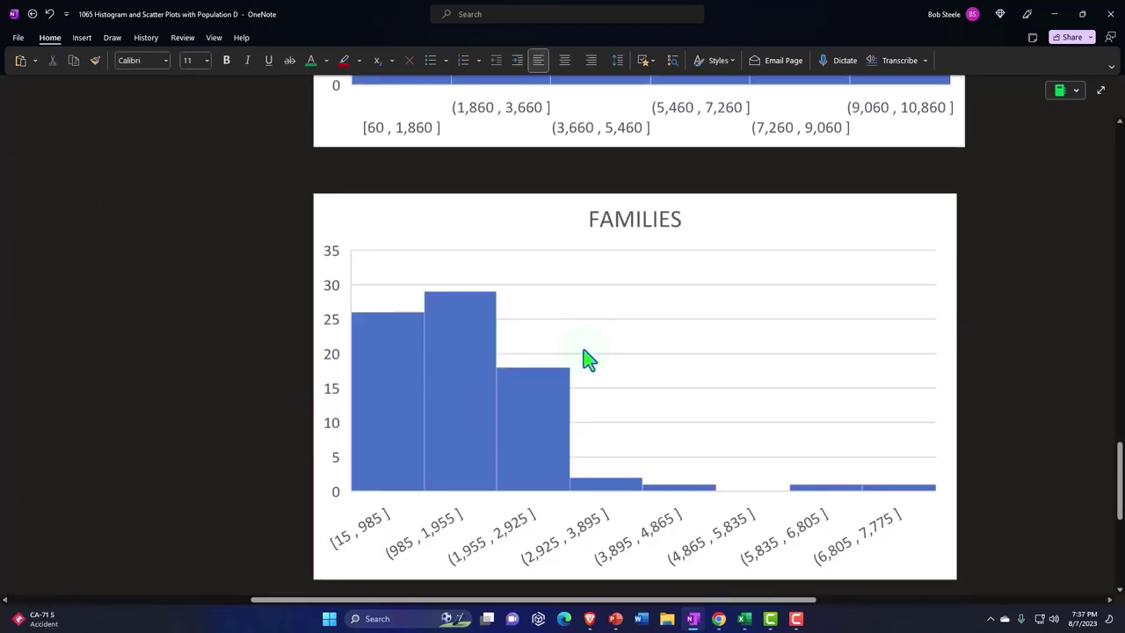
{"action": "scroll", "coordinate": [584, 351], "scroll_direction": "up", "scroll_amount": 3}
{"action": "scroll", "coordinate": [585, 351], "scroll_direction": "up", "scroll_amount": 2}
{"action": "scroll", "coordinate": [585, 351], "scroll_direction": "down", "scroll_amount": 5}
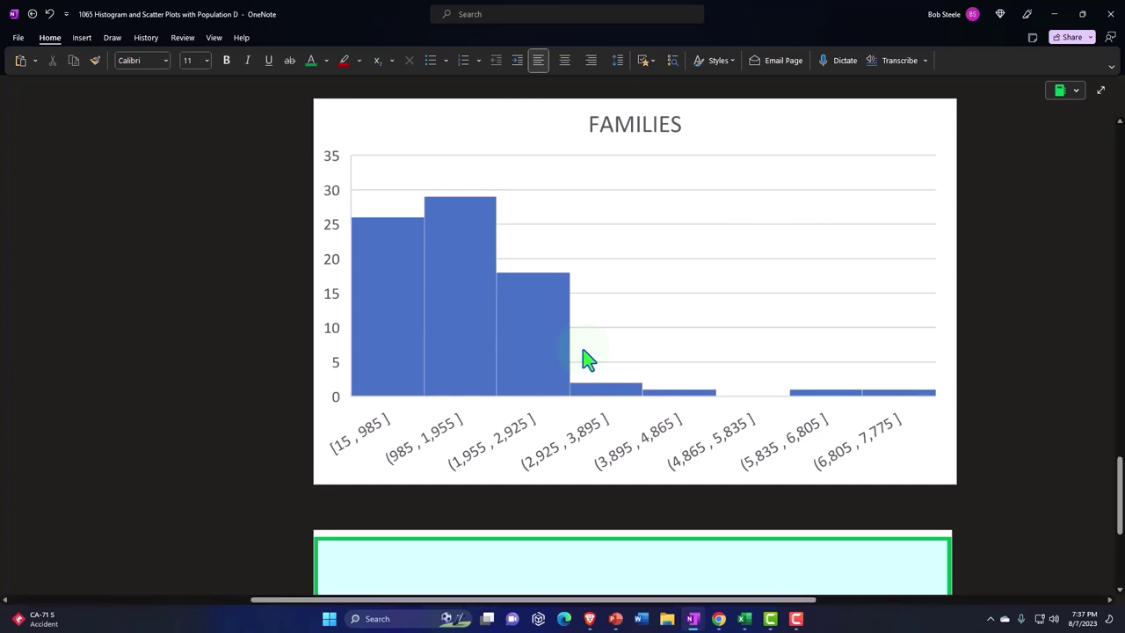
{"action": "scroll", "coordinate": [587, 359], "scroll_direction": "down", "scroll_amount": 1}
{"action": "scroll", "coordinate": [587, 358], "scroll_direction": "down", "scroll_amount": 2}
{"action": "left_click", "coordinate": [587, 358]}
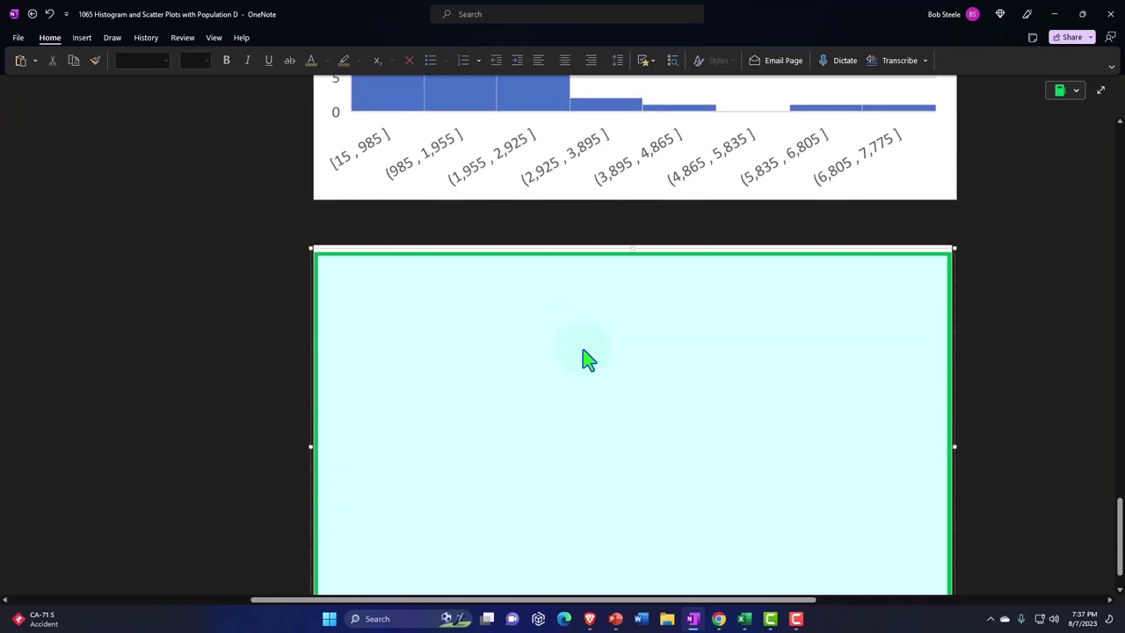
{"action": "scroll", "coordinate": [587, 358], "scroll_direction": "down", "scroll_amount": 1}
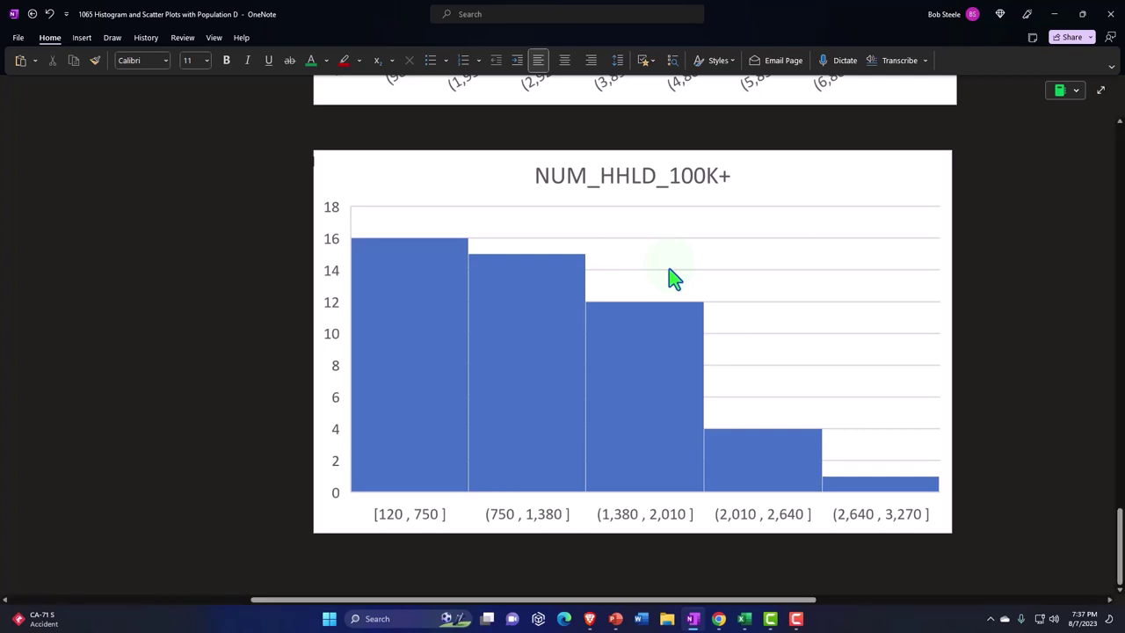
{"action": "scroll", "coordinate": [673, 278], "scroll_direction": "right", "scroll_amount": 1}
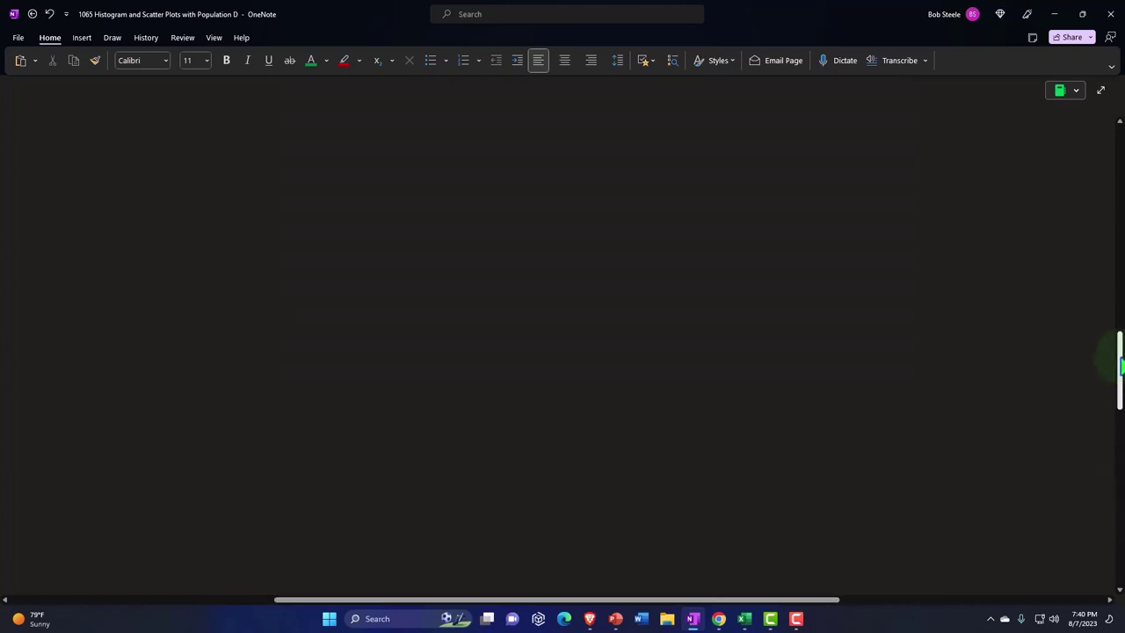
{"action": "left_click_drag", "start_coordinate": [1120, 545], "coordinate": [1118, 127]}
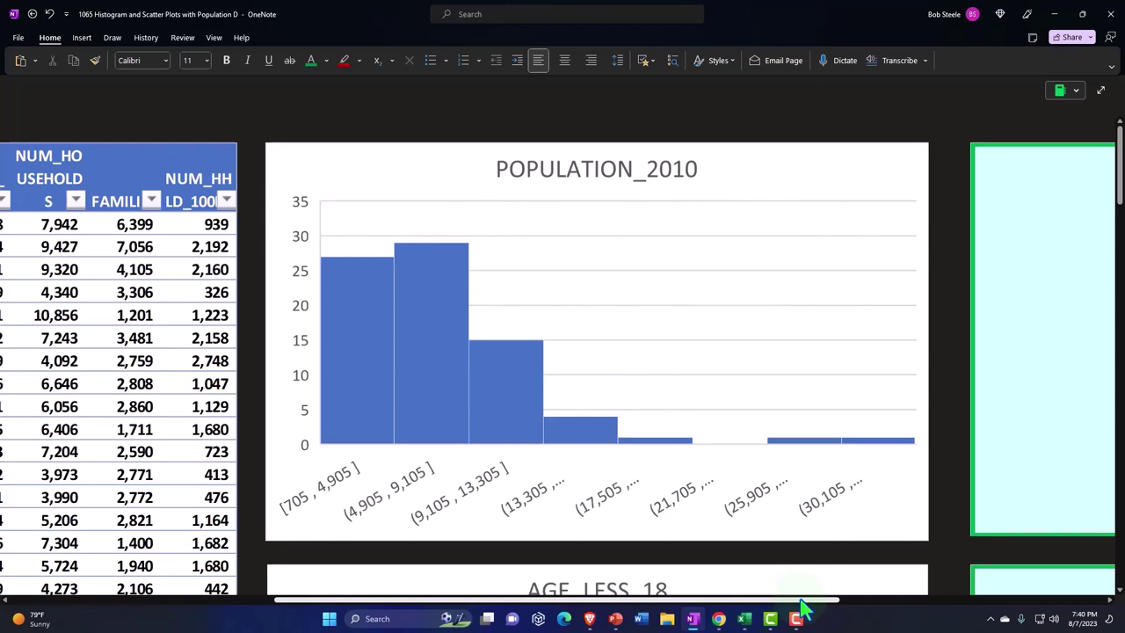
- Bring into view the AGE_LESS_18 scatter plot with red trendline y = 0.301x - 664.88
{"action": "left_click_drag", "start_coordinate": [801, 602], "coordinate": [1083, 584]}
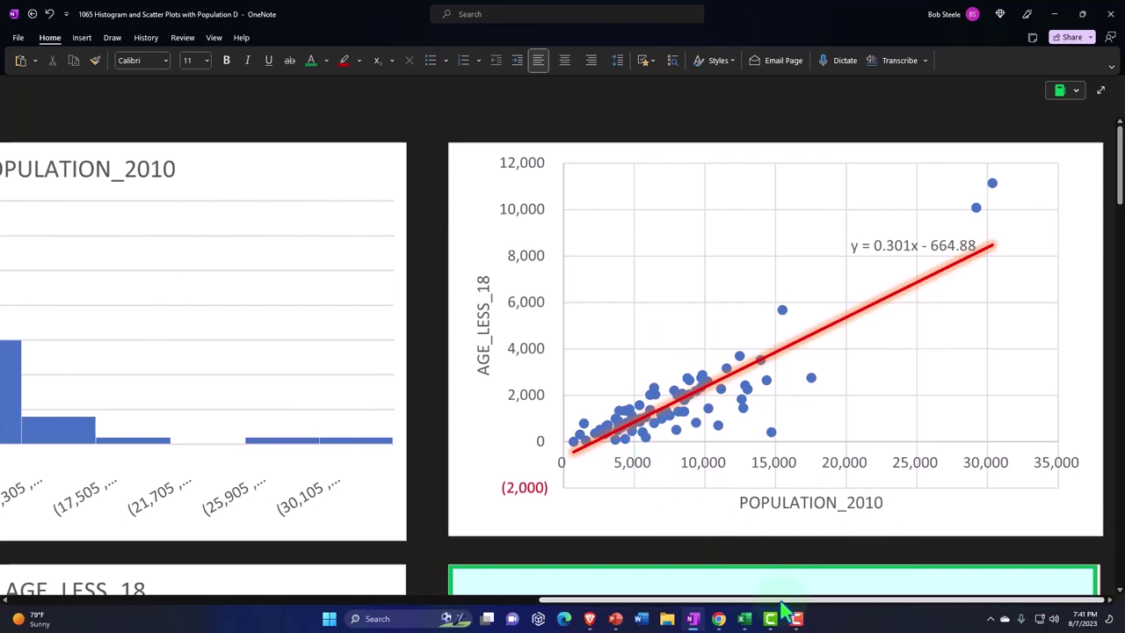
{"action": "left_click_drag", "start_coordinate": [782, 603], "coordinate": [238, 620]}
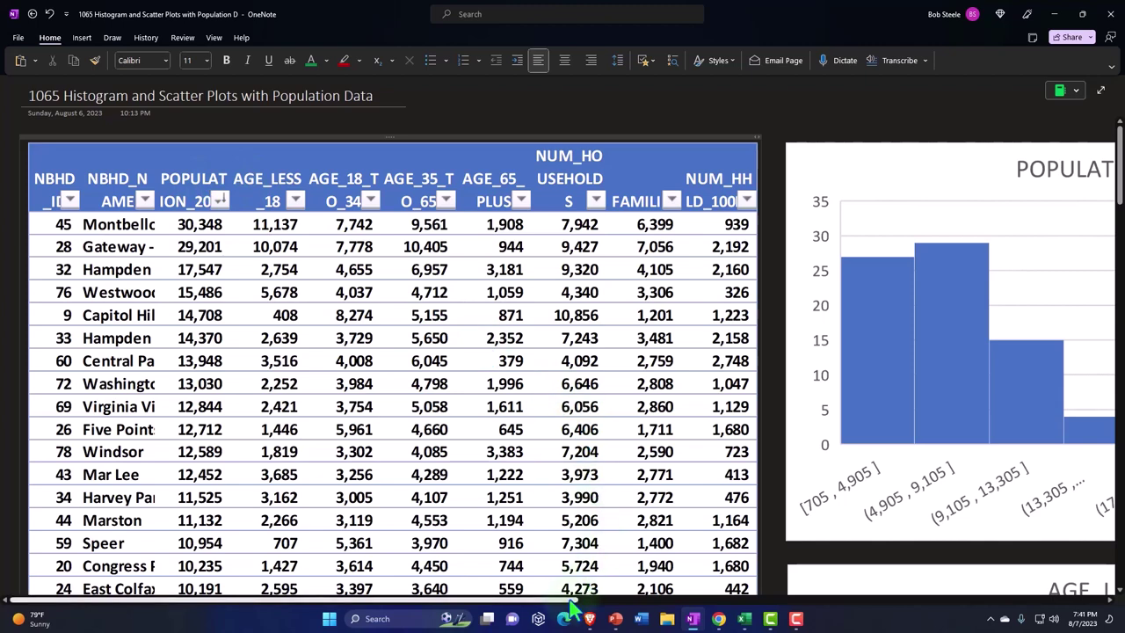
{"action": "mouse_move", "coordinate": [572, 602]}
{"action": "left_mouse_down"}
{"action": "mouse_move", "coordinate": [802, 620]}
{"action": "mouse_move", "coordinate": [909, 546]}
{"action": "left_mouse_up"}
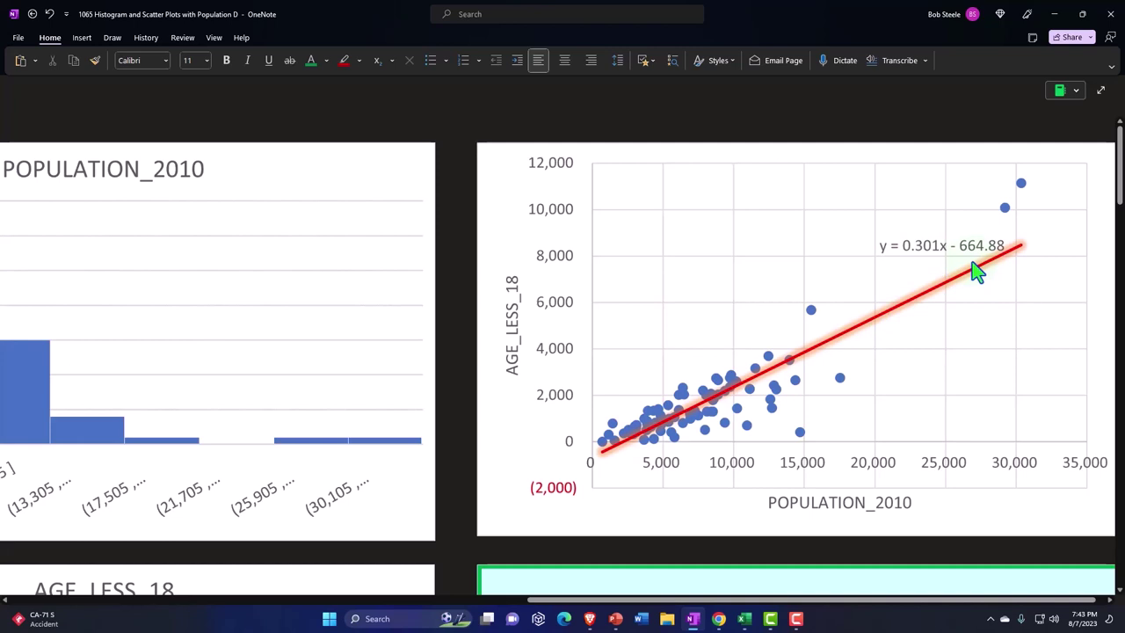
- Show the NUM_HHLD_100K+ scatter plot with trendline y = 0.0357x + 728.21 below AGE_LESS_18
{"action": "scroll", "coordinate": [977, 272], "scroll_direction": "down", "scroll_amount": 2}
{"action": "scroll", "coordinate": [977, 272], "scroll_direction": "down", "scroll_amount": 2}
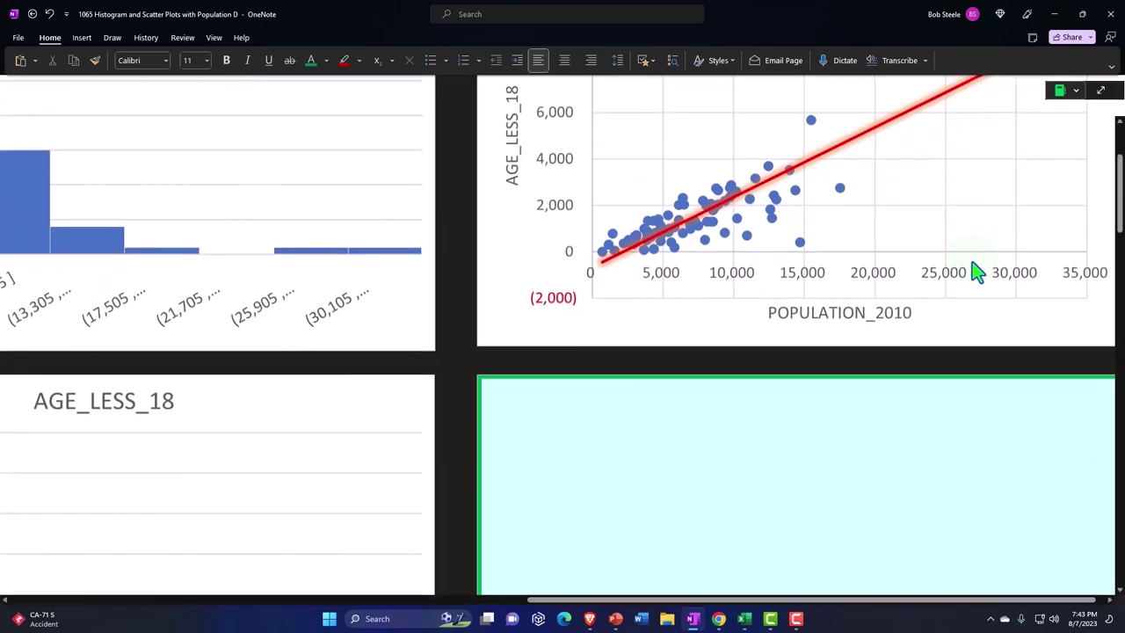
{"action": "scroll", "coordinate": [973, 270], "scroll_direction": "down", "scroll_amount": 2}
{"action": "scroll", "coordinate": [766, 319], "scroll_direction": "down", "scroll_amount": 2}
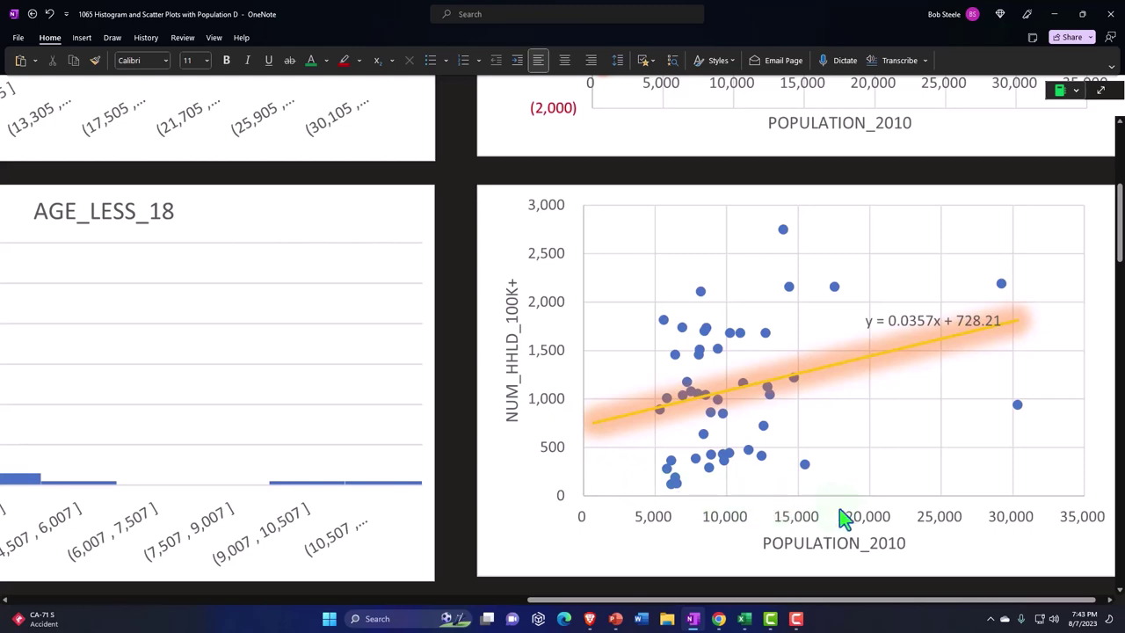
{"action": "left_click_drag", "start_coordinate": [817, 600], "coordinate": [334, 596]}
{"action": "scroll", "coordinate": [238, 395], "scroll_direction": "up", "scroll_amount": 5}
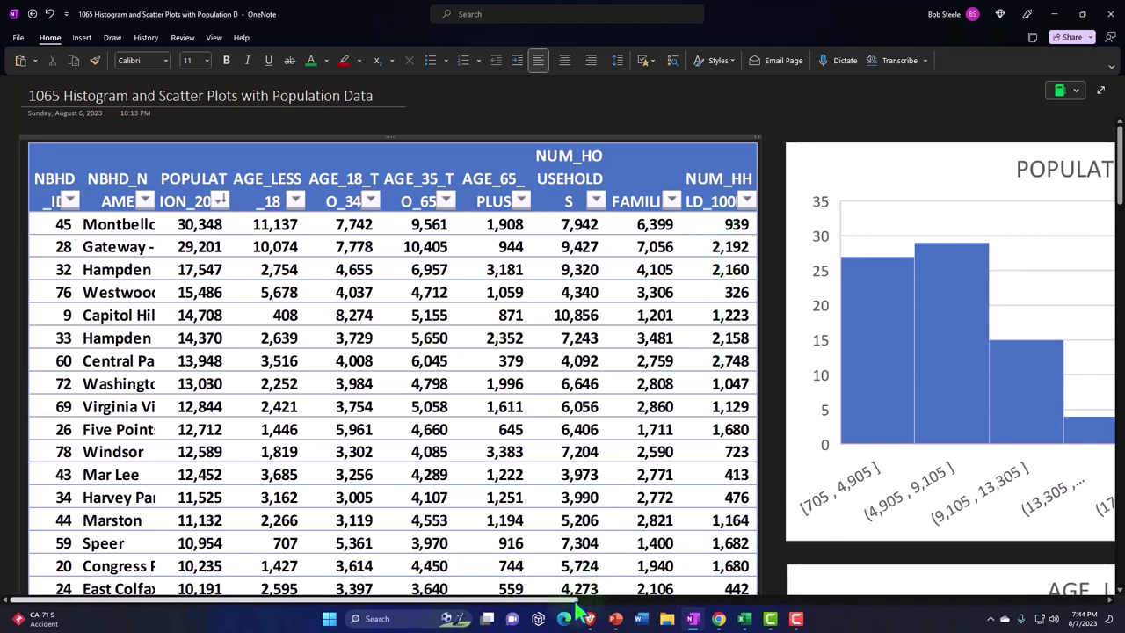
- Scroll down past the NUM_HHLD_100K+ scatter plot to the empty box beside the AGE_18_TO_34 histogram
{"action": "left_click_drag", "start_coordinate": [573, 600], "coordinate": [887, 607]}
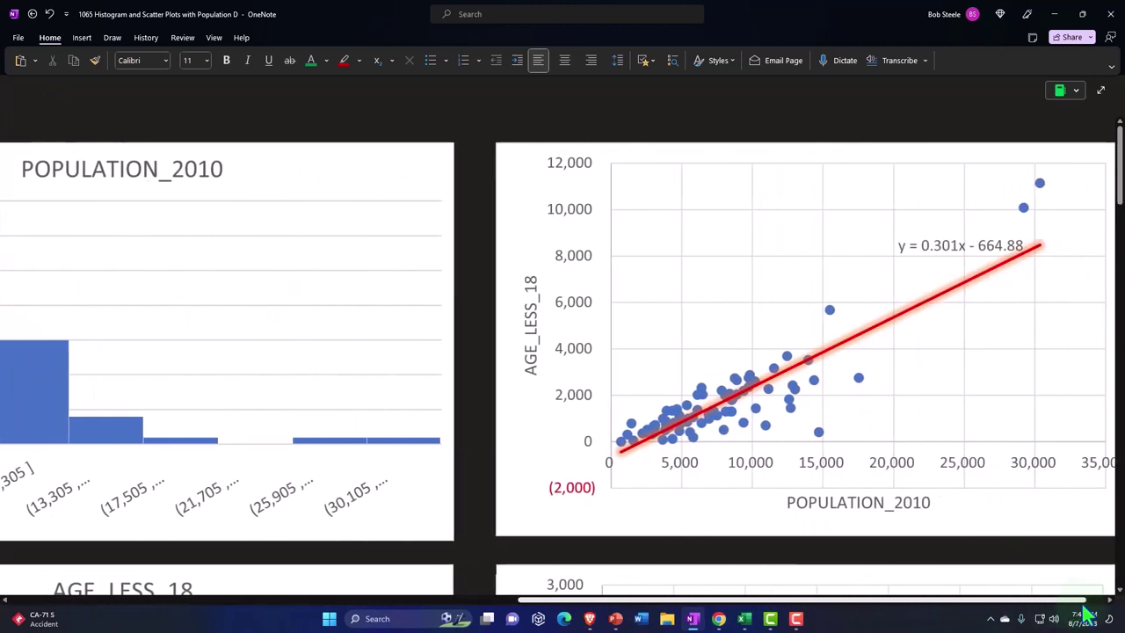
{"action": "scroll", "coordinate": [1044, 447], "scroll_direction": "down", "scroll_amount": 4}
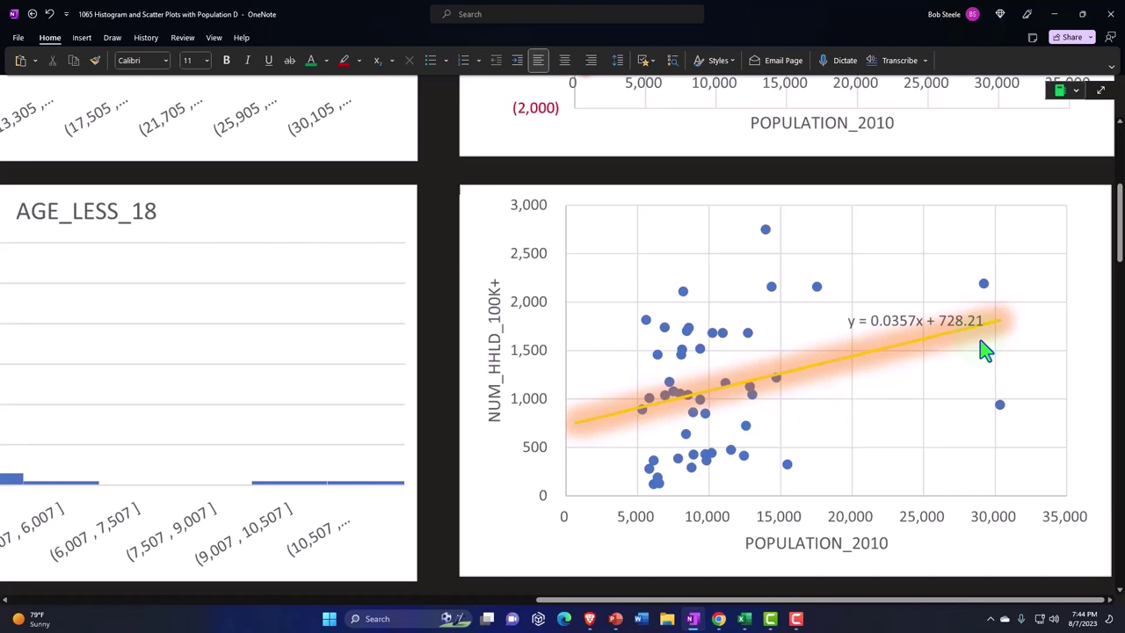
{"action": "scroll", "coordinate": [985, 350], "scroll_direction": "up", "scroll_amount": 2}
{"action": "scroll", "coordinate": [985, 350], "scroll_direction": "up", "scroll_amount": 3}
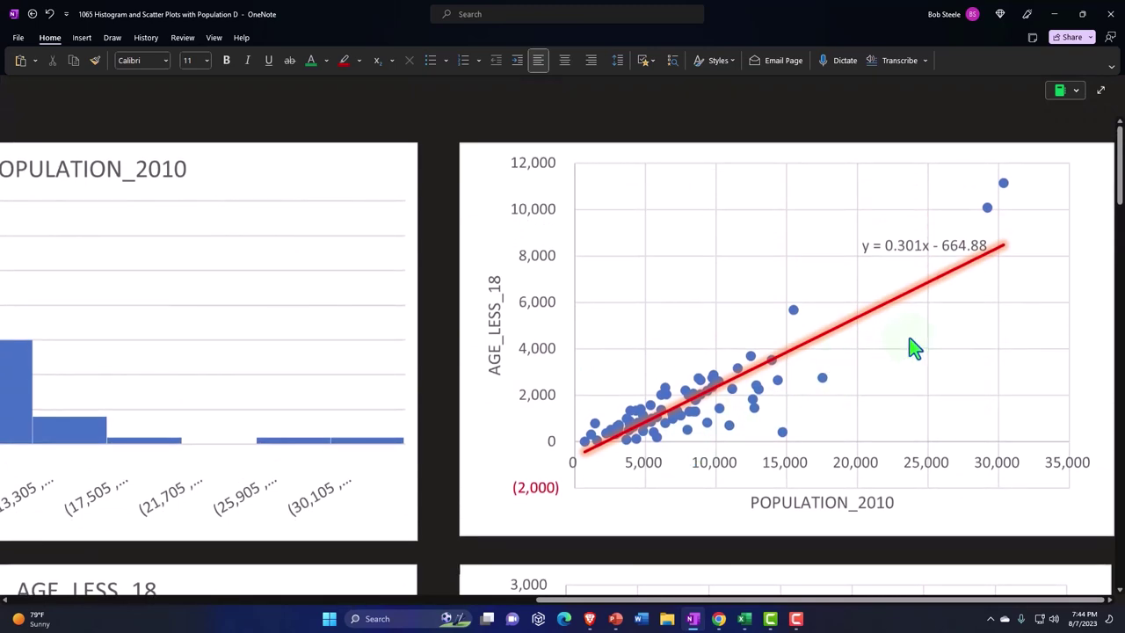
{"action": "scroll", "coordinate": [914, 348], "scroll_direction": "down", "scroll_amount": 3}
{"action": "scroll", "coordinate": [914, 349], "scroll_direction": "down", "scroll_amount": 2}
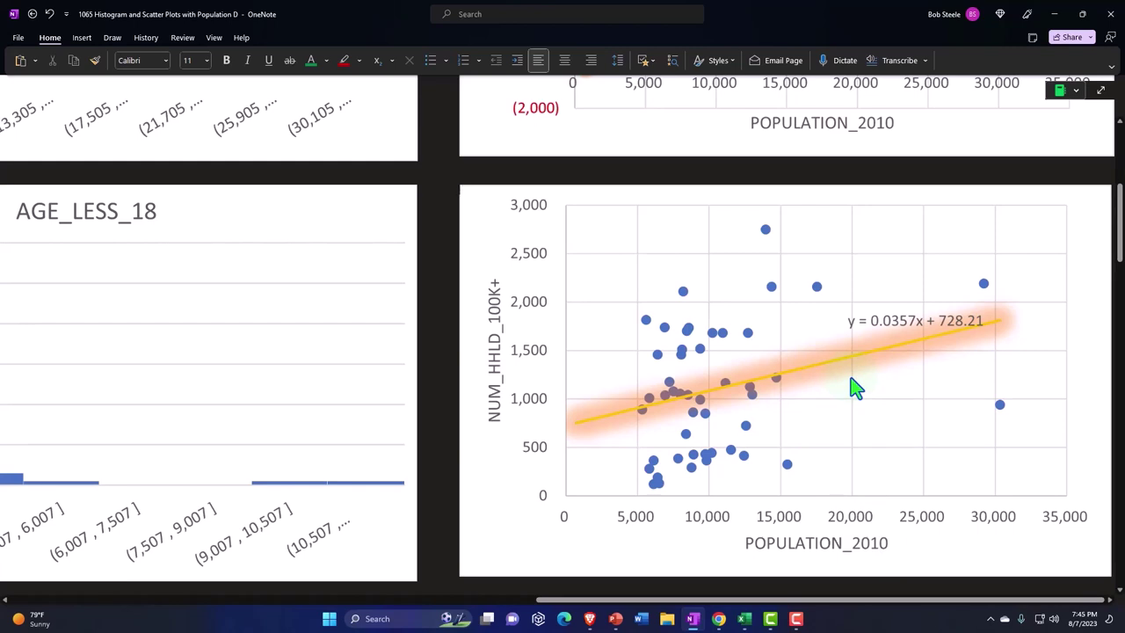
{"action": "scroll", "coordinate": [852, 386], "scroll_direction": "down", "scroll_amount": 2}
{"action": "scroll", "coordinate": [852, 387], "scroll_direction": "down", "scroll_amount": 2}
- Paste the FAMILIES vs POPULATION_2010 scatter chart into the empty box beside AGE_18_TO_34
{"action": "scroll", "coordinate": [853, 386], "scroll_direction": "down", "scroll_amount": 3}
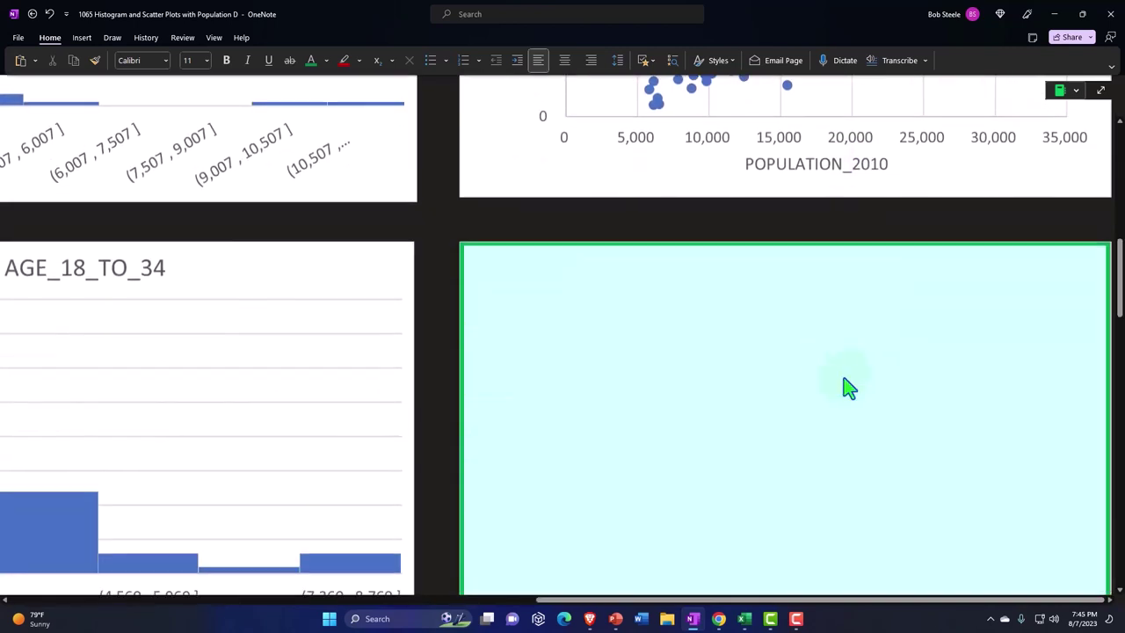
{"action": "left_click", "coordinate": [785, 384]}
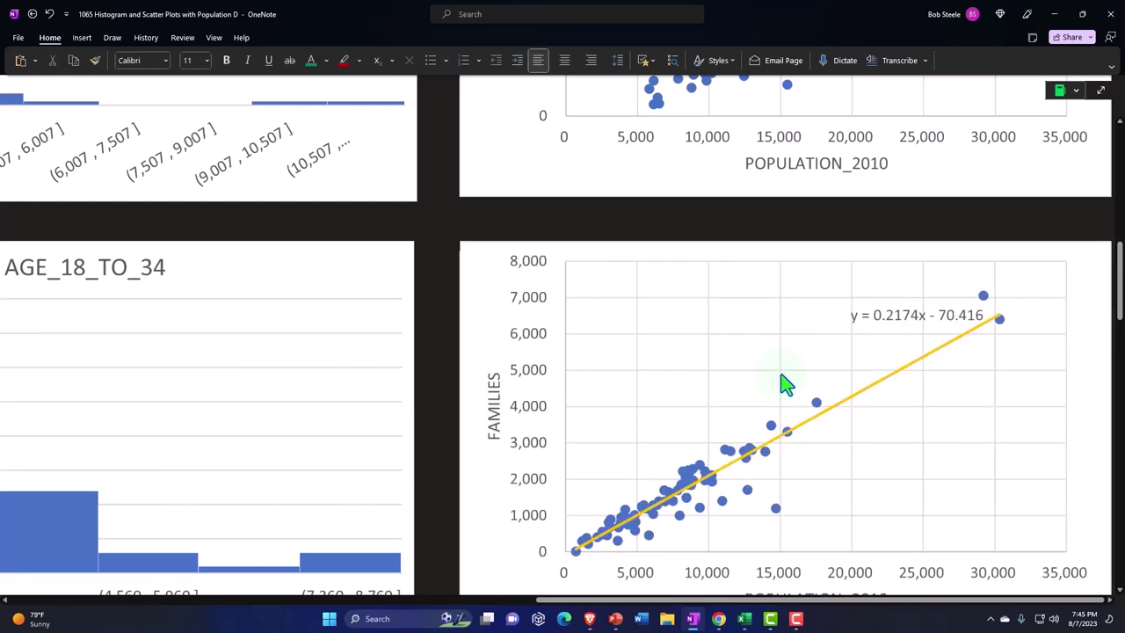
{"action": "scroll", "coordinate": [785, 384], "scroll_direction": "down", "scroll_amount": 1}
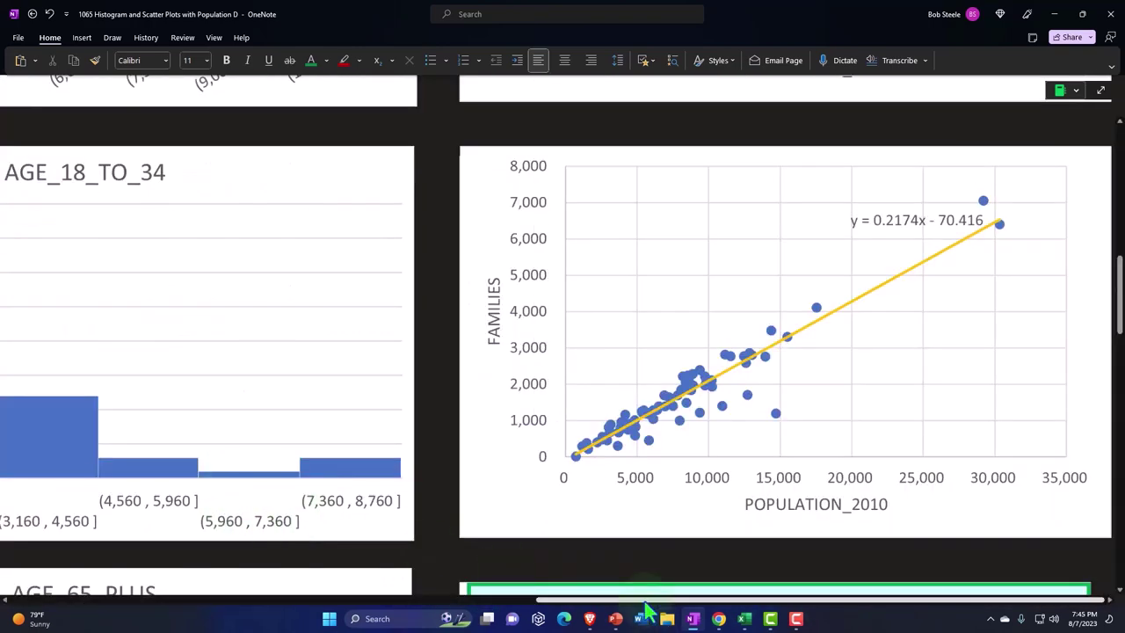
{"action": "scroll", "coordinate": [255, 448], "scroll_direction": "left", "scroll_amount": 10}
{"action": "scroll", "coordinate": [254, 448], "scroll_direction": "up", "scroll_amount": 8}
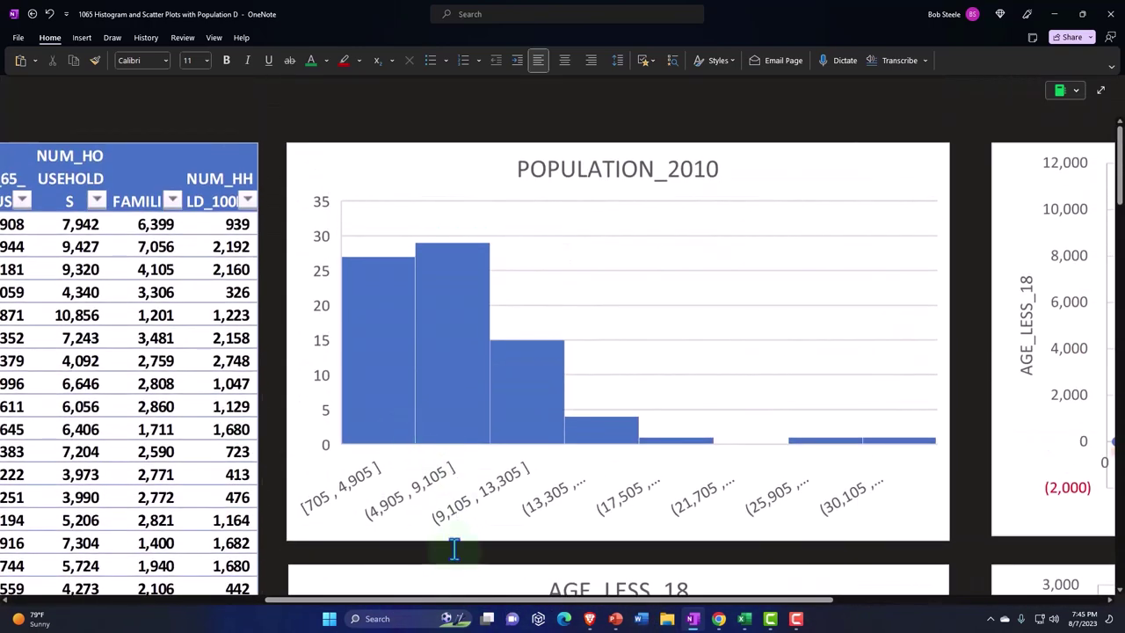
{"action": "left_click_drag", "start_coordinate": [452, 601], "coordinate": [203, 601]}
{"action": "scroll", "coordinate": [184, 249], "scroll_direction": "up", "scroll_amount": 1}
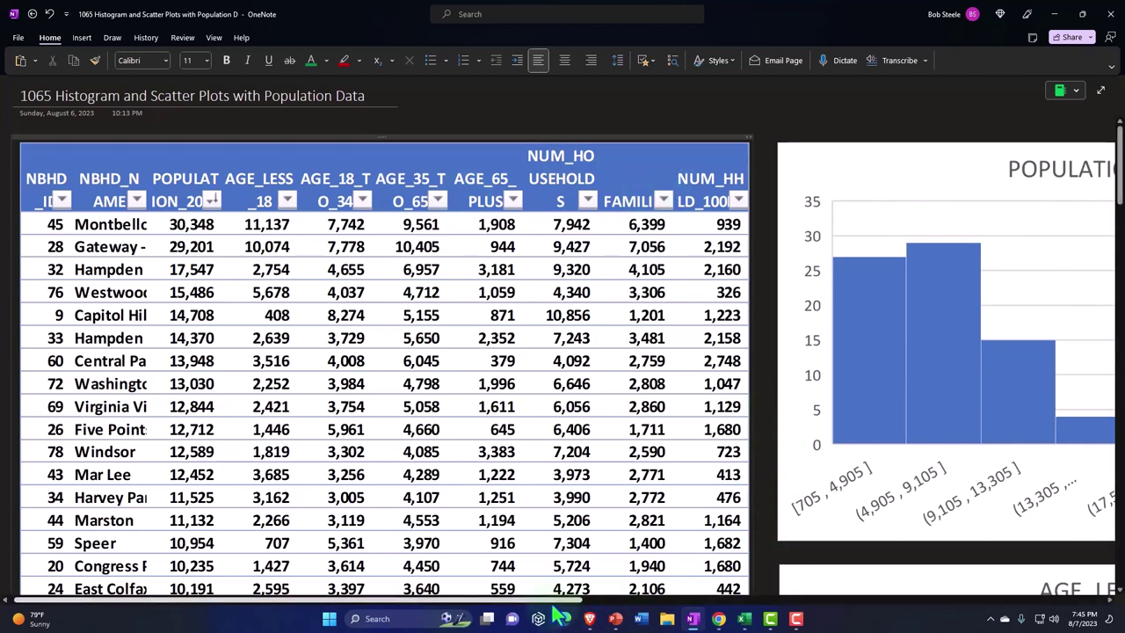
- Position the FAMILIES scatter plot with trendline y = 0.2174x - 70.416 beside the AGE_18_TO_34 histogram
{"action": "mouse_move", "coordinate": [562, 600]}
{"action": "left_mouse_down"}
{"action": "mouse_move", "coordinate": [883, 618]}
{"action": "mouse_move", "coordinate": [1036, 583]}
{"action": "left_mouse_up"}
{"action": "scroll", "coordinate": [955, 409], "scroll_direction": "down", "scroll_amount": 5}
{"action": "scroll", "coordinate": [954, 409], "scroll_direction": "down", "scroll_amount": 5}
{"action": "scroll", "coordinate": [954, 413], "scroll_direction": "down", "scroll_amount": 5}
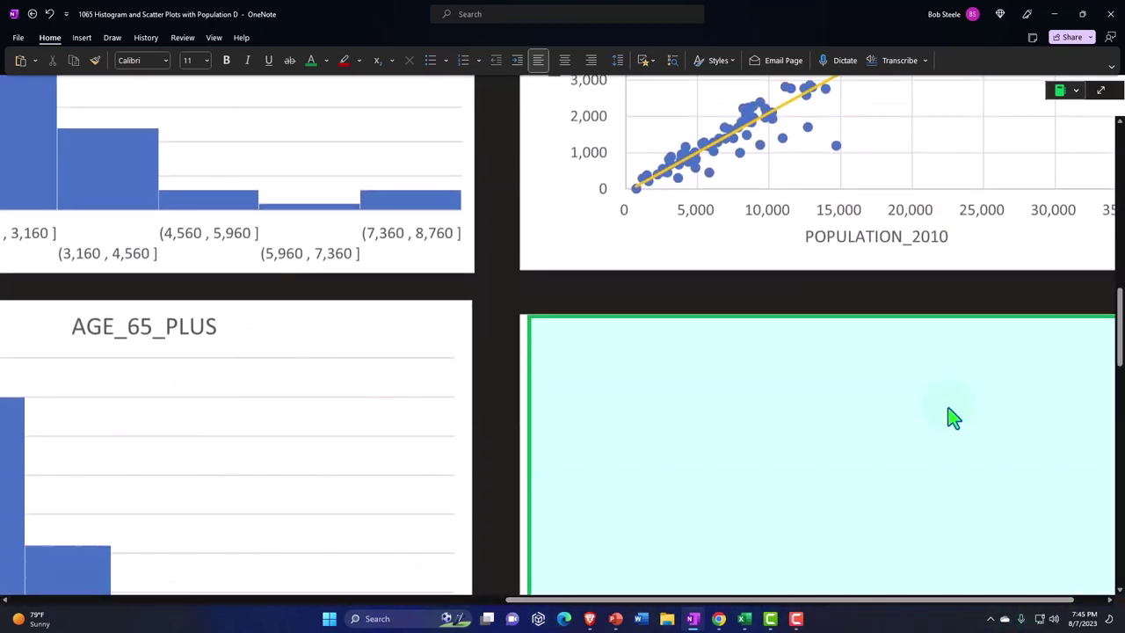
{"action": "scroll", "coordinate": [947, 449], "scroll_direction": "up", "scroll_amount": 2}
{"action": "left_click_drag", "start_coordinate": [922, 602], "coordinate": [984, 582]}
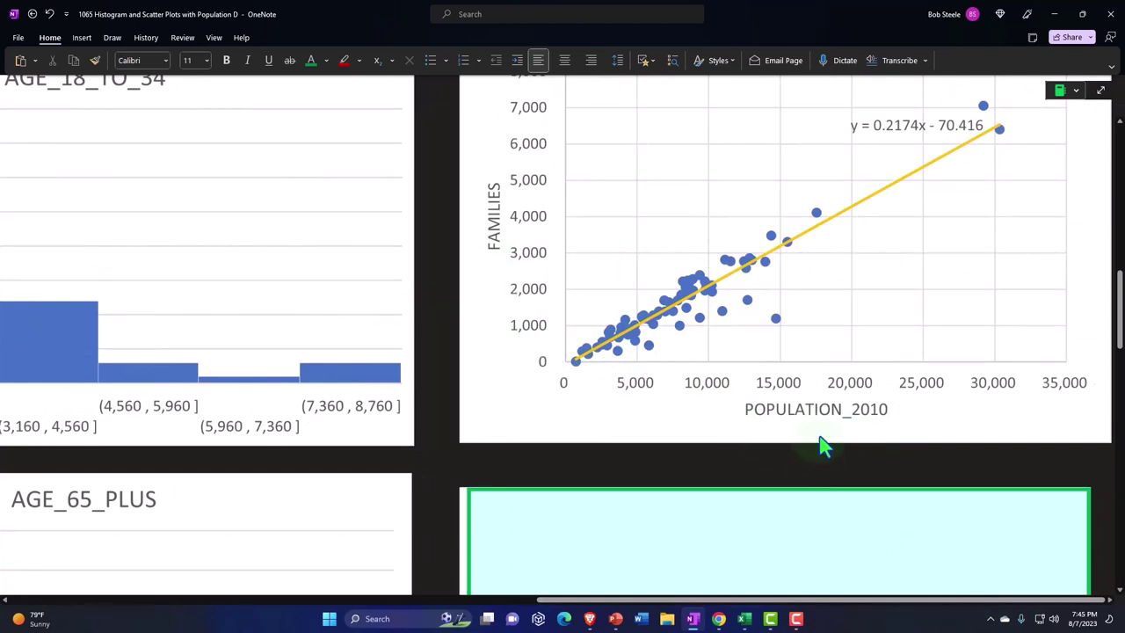
{"action": "scroll", "coordinate": [824, 446], "scroll_direction": "up", "scroll_amount": 2}
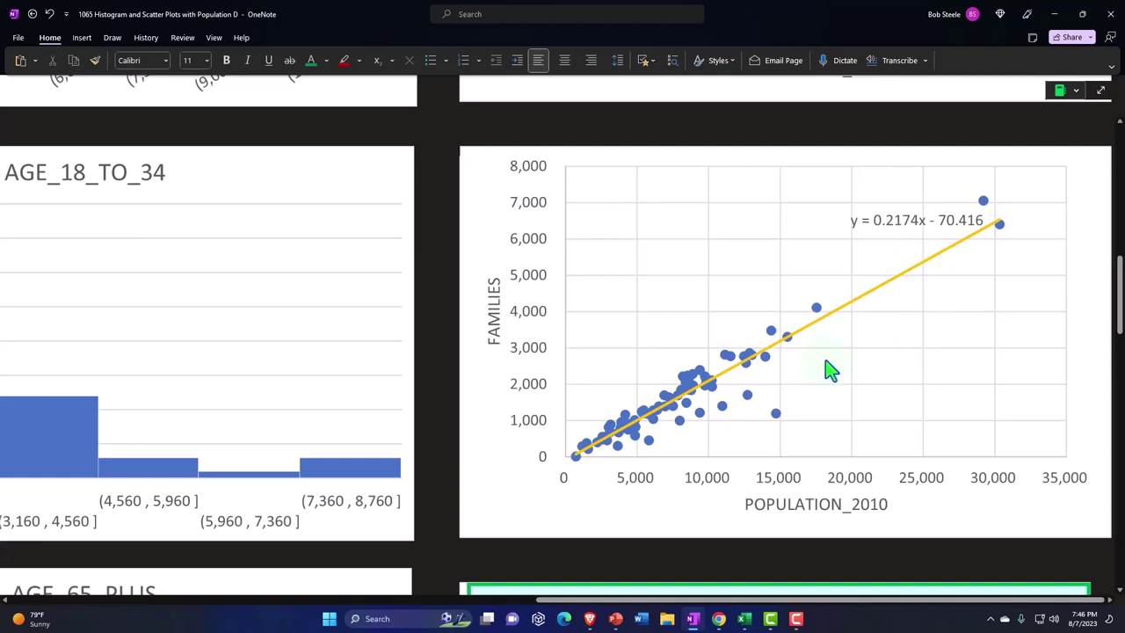
{"action": "scroll", "coordinate": [831, 369], "scroll_direction": "down", "scroll_amount": 5}
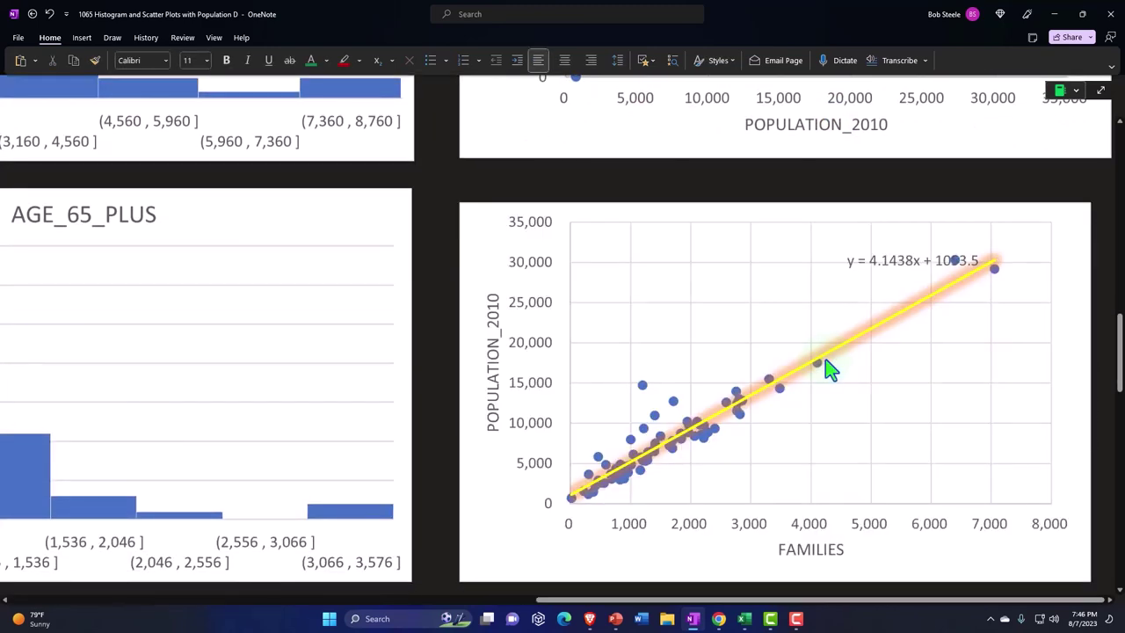
{"action": "scroll", "coordinate": [830, 369], "scroll_direction": "up", "scroll_amount": 3}
{"action": "scroll", "coordinate": [829, 363], "scroll_direction": "up", "scroll_amount": 1}
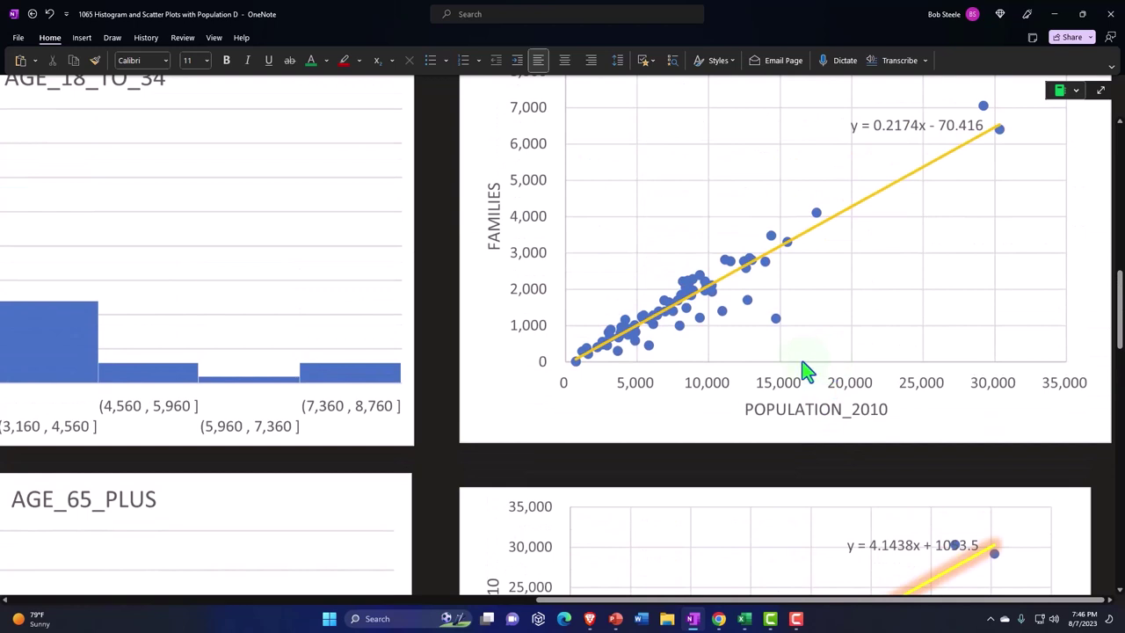
{"action": "scroll", "coordinate": [794, 406], "scroll_direction": "up", "scroll_amount": 1}
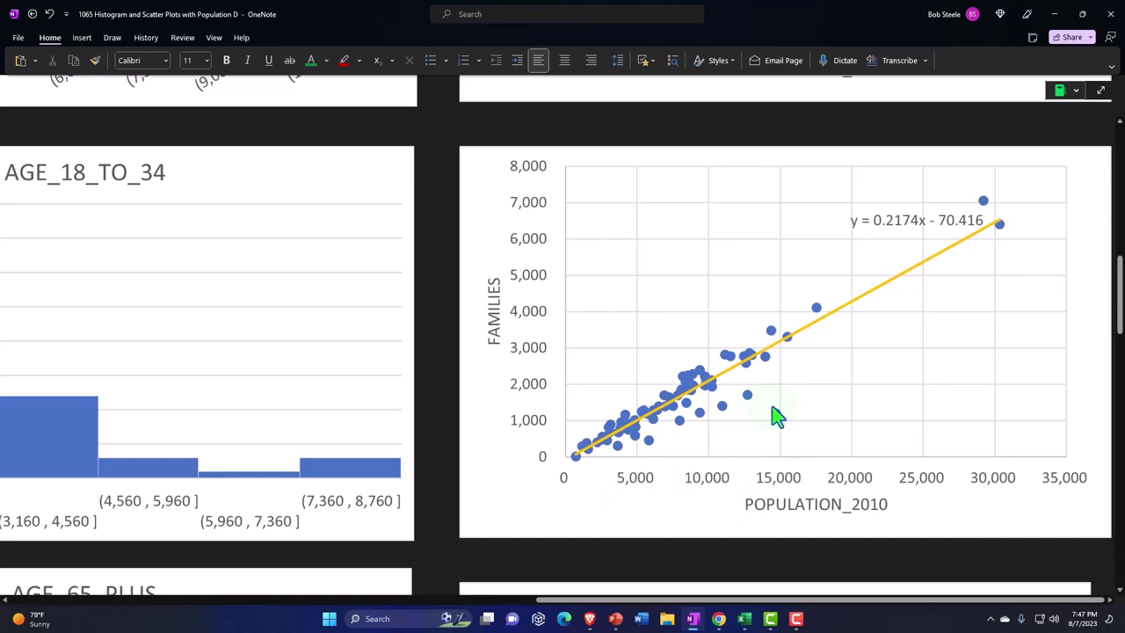
{"action": "scroll", "coordinate": [777, 416], "scroll_direction": "down", "scroll_amount": 5}
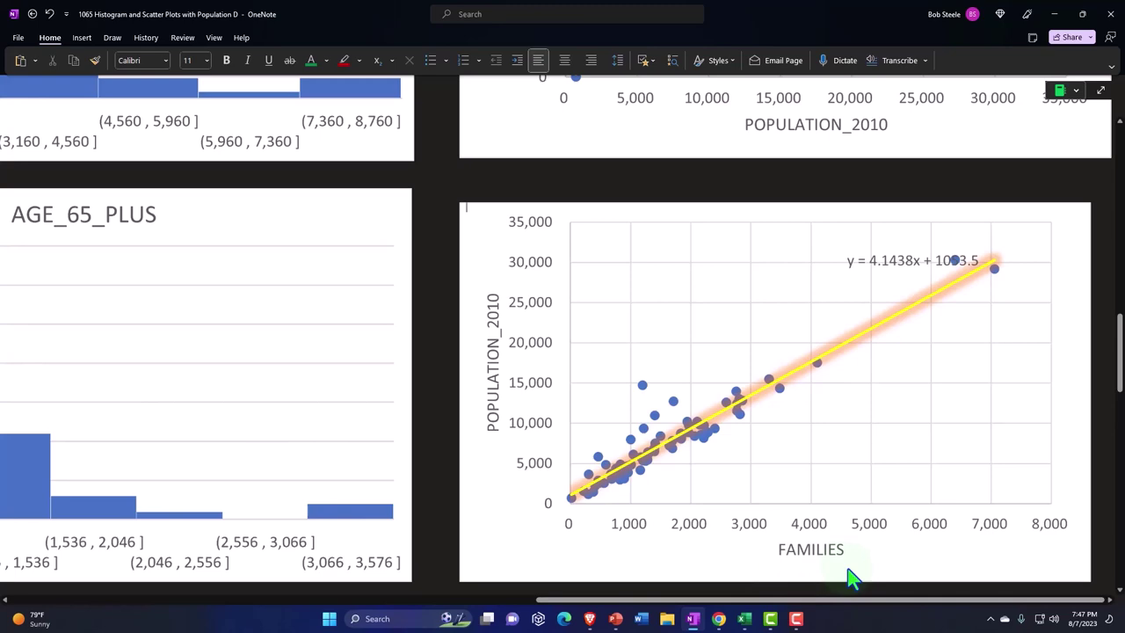
{"action": "scroll", "coordinate": [849, 576], "scroll_direction": "up", "scroll_amount": 3}
{"action": "scroll", "coordinate": [849, 577], "scroll_direction": "up", "scroll_amount": 4}
{"action": "scroll", "coordinate": [849, 577], "scroll_direction": "down", "scroll_amount": 2}
{"action": "scroll", "coordinate": [849, 576], "scroll_direction": "down", "scroll_amount": 7}
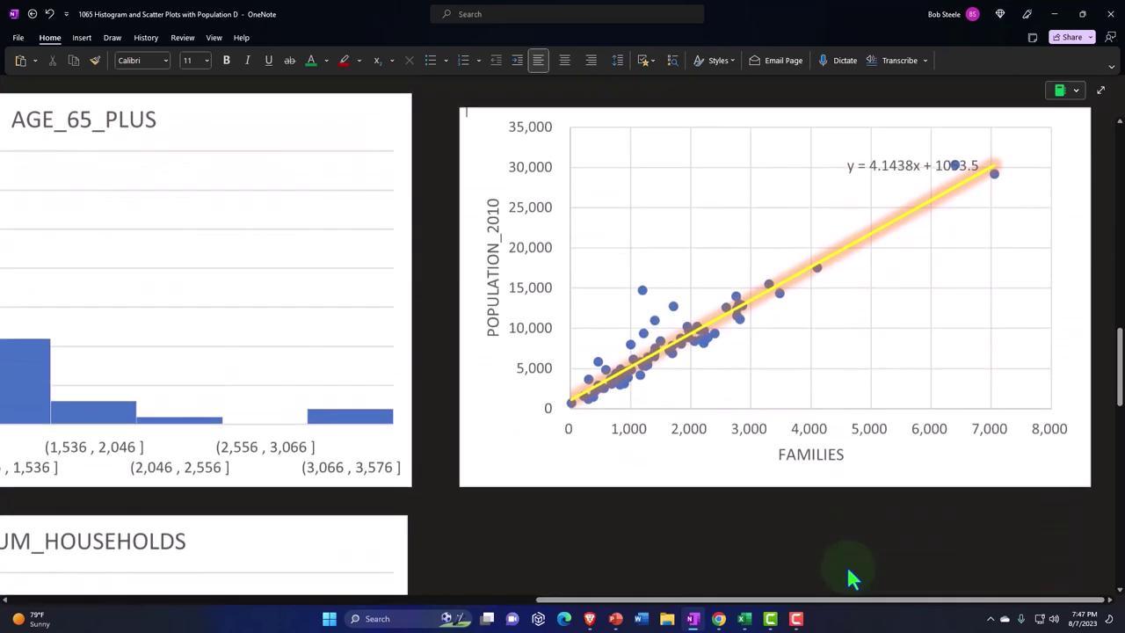
{"action": "scroll", "coordinate": [849, 576], "scroll_direction": "up", "scroll_amount": 1}
{"action": "scroll", "coordinate": [849, 576], "scroll_direction": "up", "scroll_amount": 6}
{"action": "scroll", "coordinate": [849, 576], "scroll_direction": "up", "scroll_amount": 2}
{"action": "scroll", "coordinate": [849, 576], "scroll_direction": "down", "scroll_amount": 2}
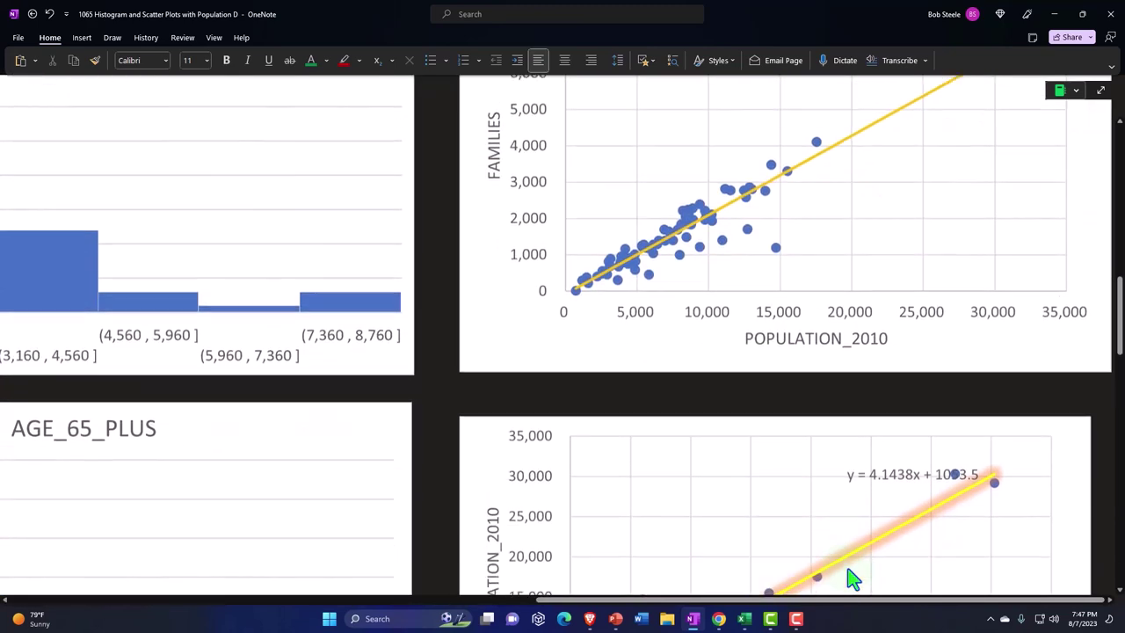
{"action": "scroll", "coordinate": [850, 577], "scroll_direction": "down", "scroll_amount": 5}
{"action": "scroll", "coordinate": [848, 576], "scroll_direction": "up", "scroll_amount": 5}
{"action": "scroll", "coordinate": [849, 577], "scroll_direction": "up", "scroll_amount": 2}
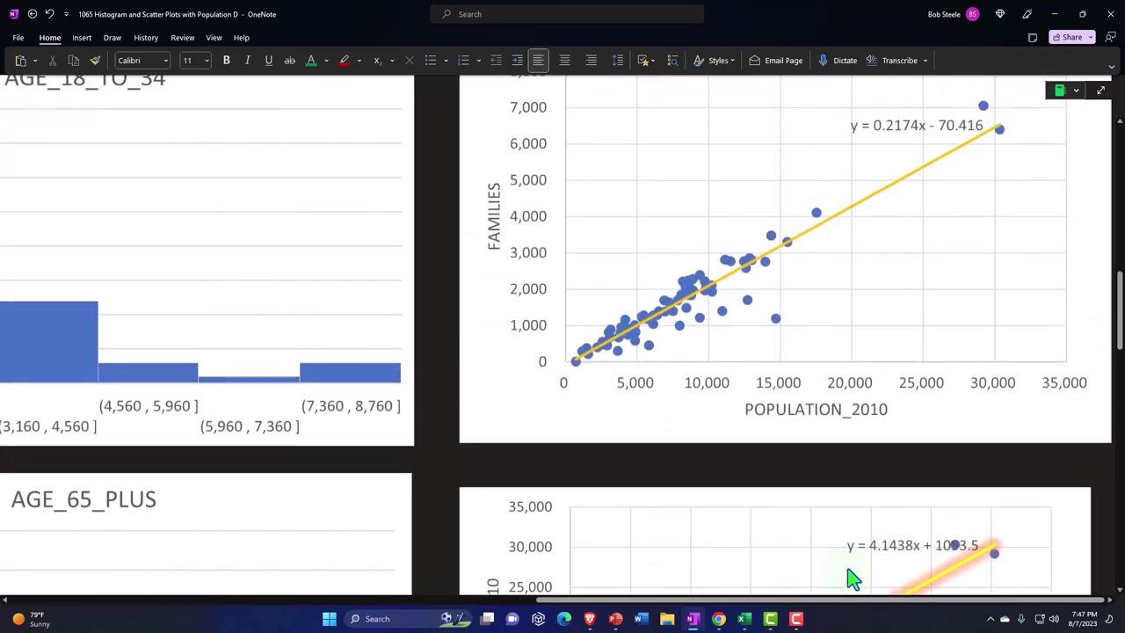
{"action": "scroll", "coordinate": [849, 577], "scroll_direction": "down", "scroll_amount": 2}
{"action": "scroll", "coordinate": [849, 576], "scroll_direction": "down", "scroll_amount": 4}
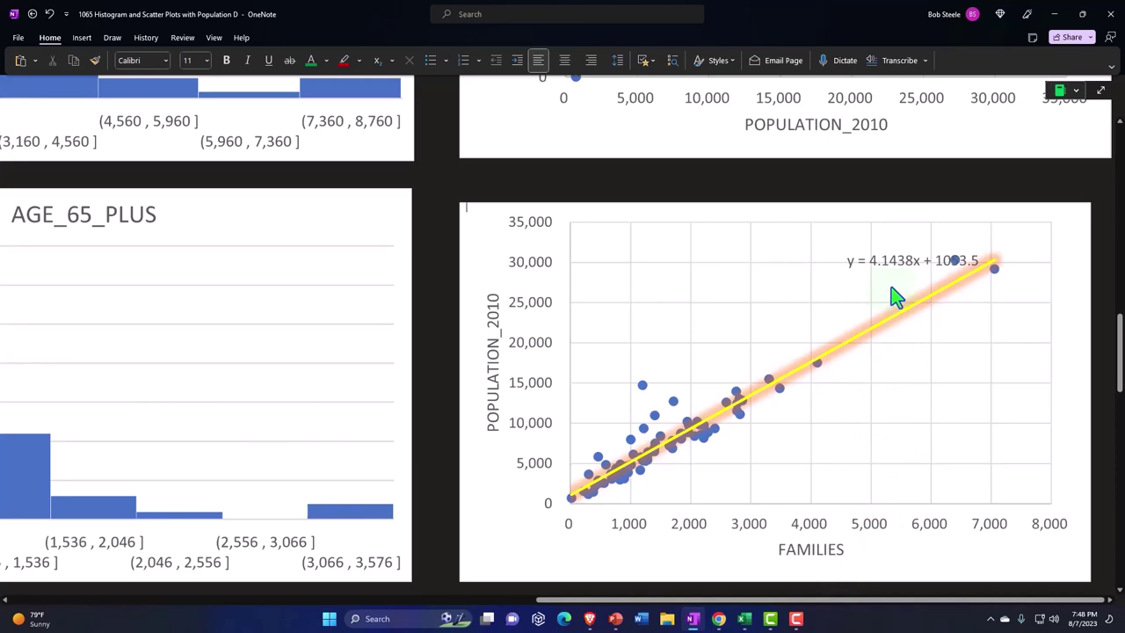
{"action": "scroll", "coordinate": [891, 286], "scroll_direction": "up", "scroll_amount": 5}
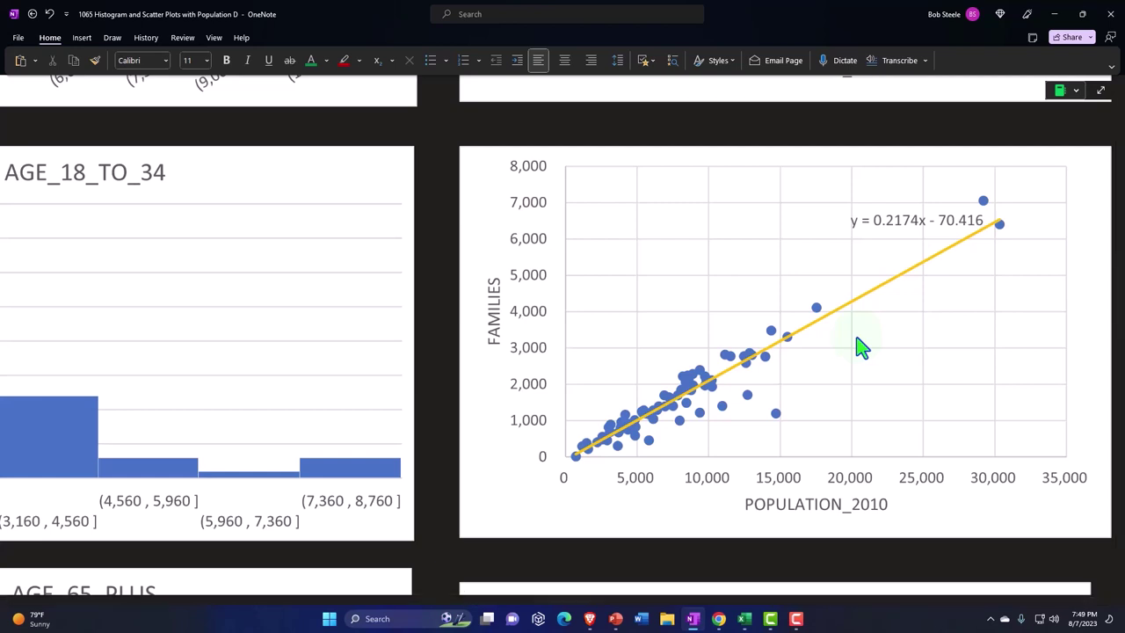
{"action": "scroll", "coordinate": [861, 347], "scroll_direction": "down", "scroll_amount": 2}
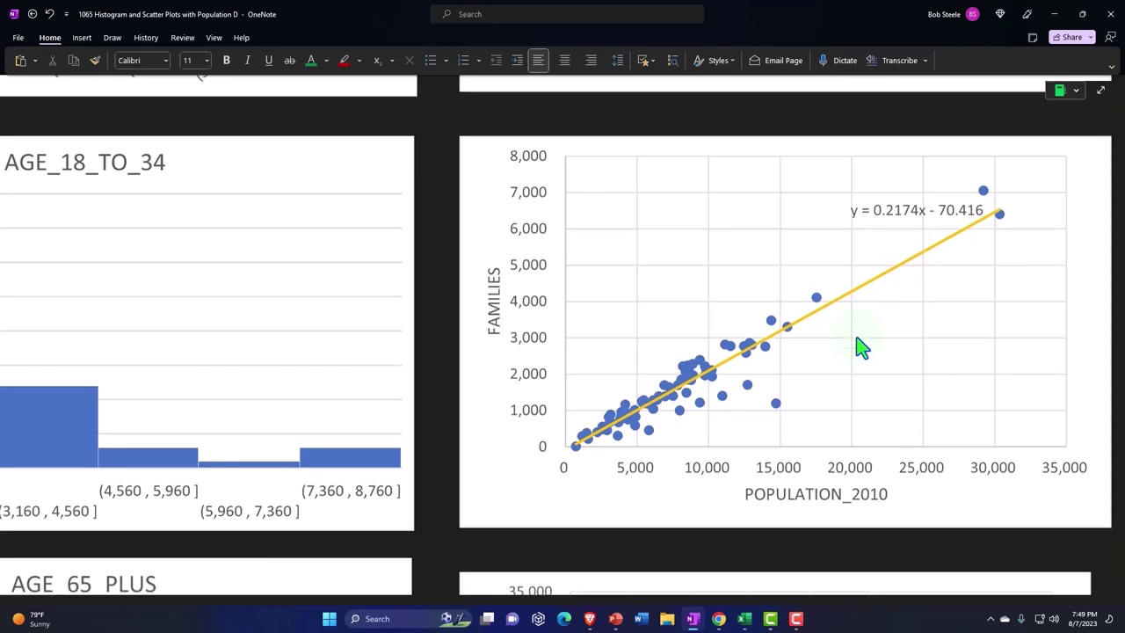
{"action": "scroll", "coordinate": [861, 347], "scroll_direction": "down", "scroll_amount": 2}
{"action": "scroll", "coordinate": [861, 347], "scroll_direction": "down", "scroll_amount": 2}
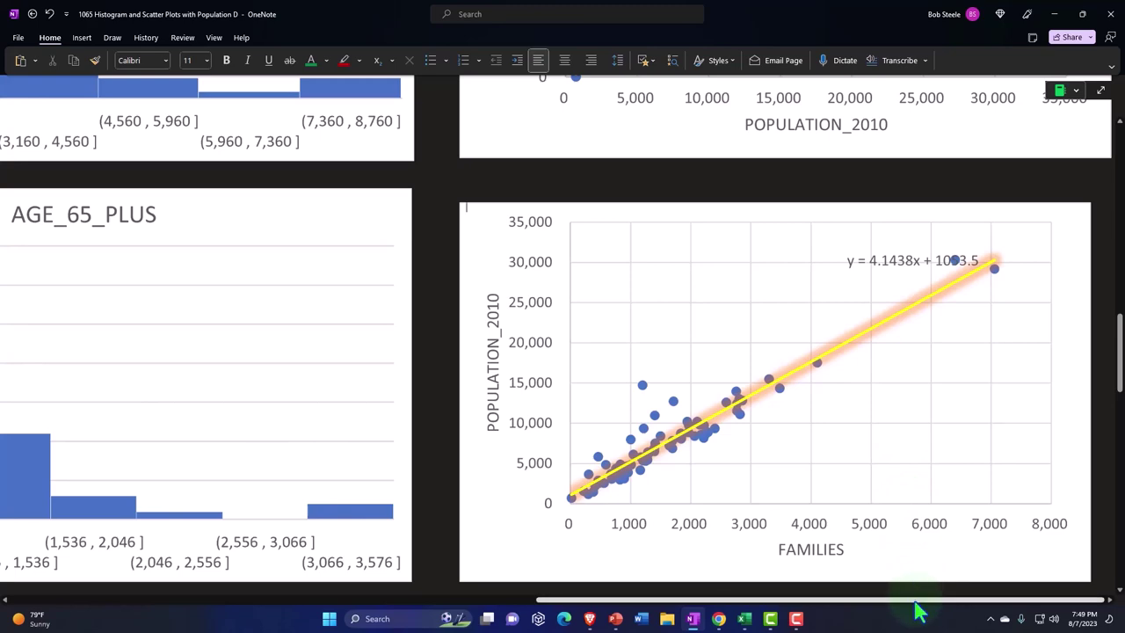
{"action": "left_click_drag", "start_coordinate": [913, 600], "coordinate": [290, 605]}
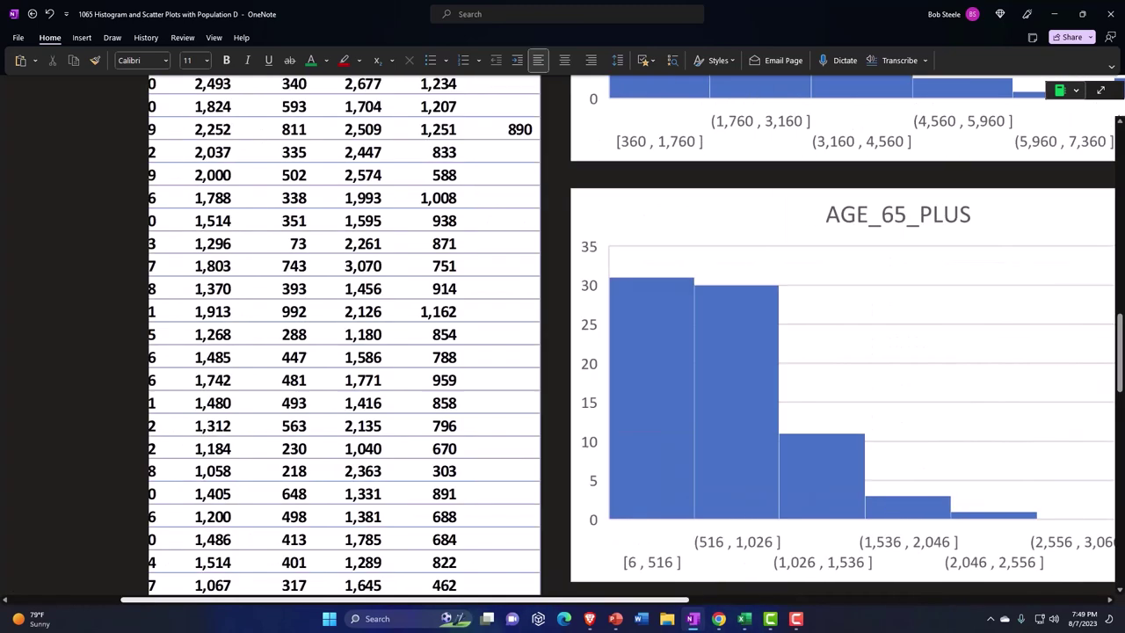
{"action": "scroll", "coordinate": [147, 438], "scroll_direction": "up", "scroll_amount": 6}
{"action": "scroll", "coordinate": [148, 437], "scroll_direction": "up", "scroll_amount": 3}
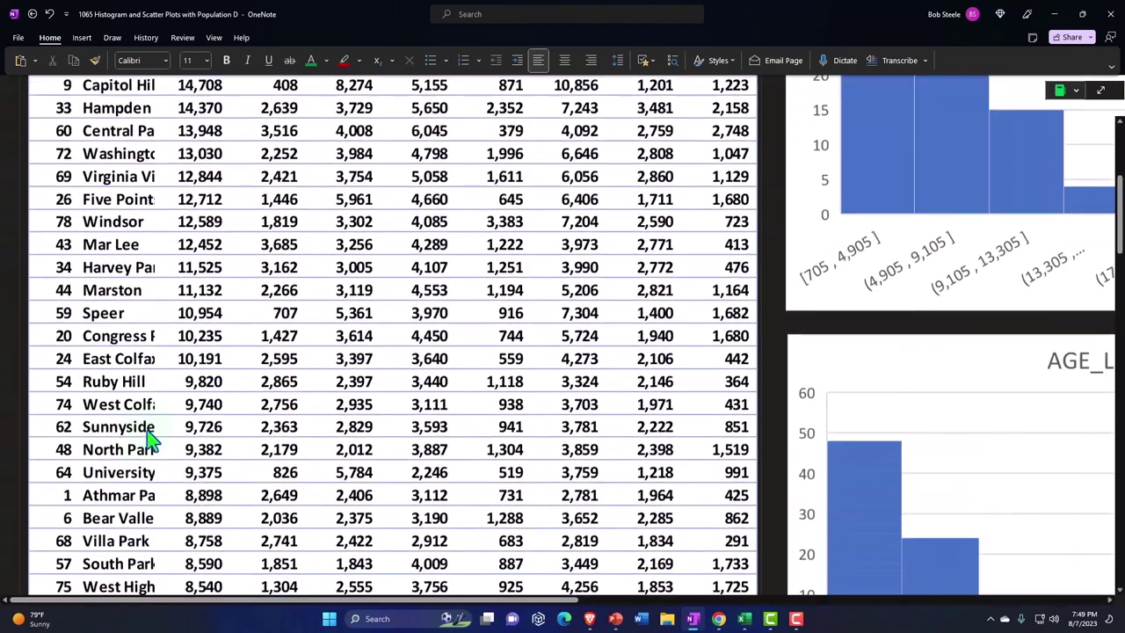
{"action": "scroll", "coordinate": [149, 434], "scroll_direction": "up", "scroll_amount": 3}
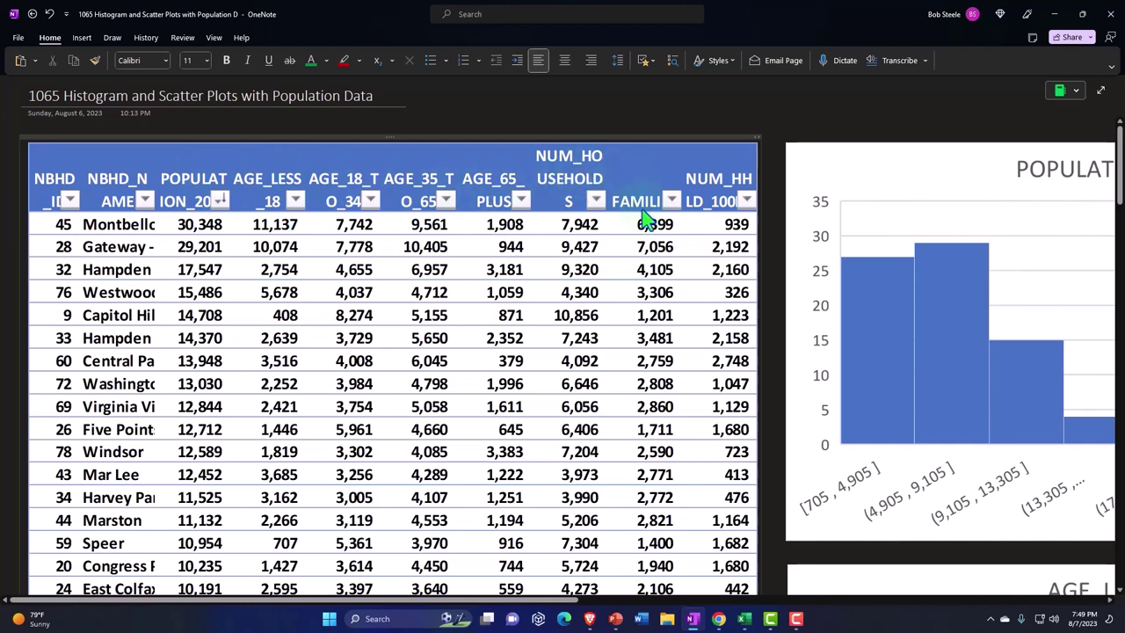
{"action": "left_click_drag", "start_coordinate": [571, 601], "coordinate": [1098, 615]}
{"action": "scroll", "coordinate": [981, 450], "scroll_direction": "down", "scroll_amount": 5}
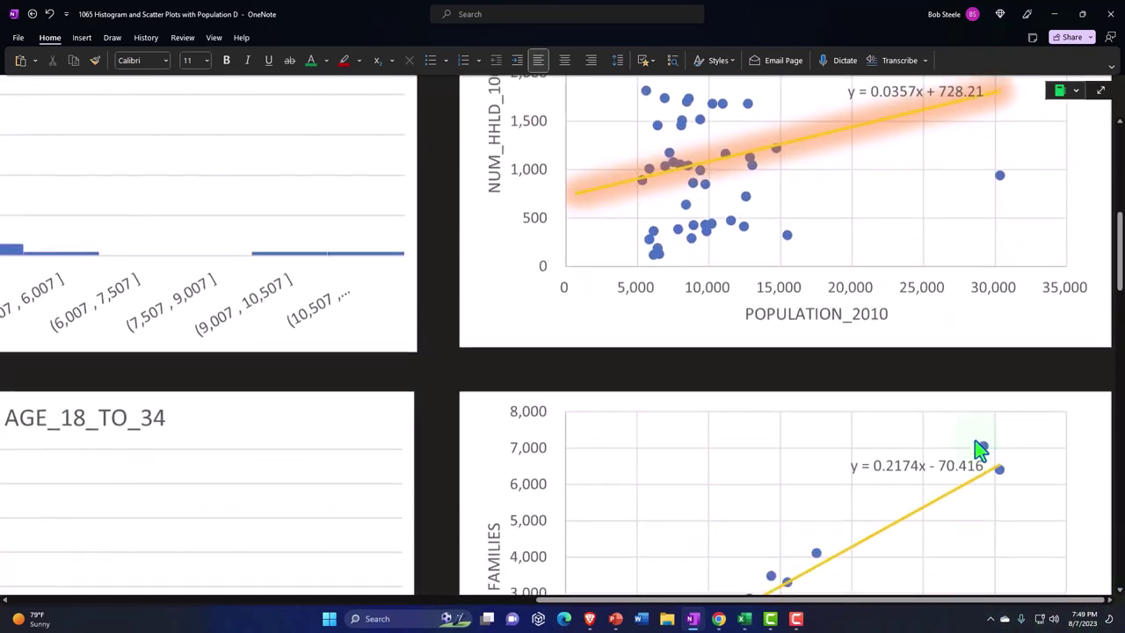
{"action": "scroll", "coordinate": [981, 450], "scroll_direction": "down", "scroll_amount": 5}
{"action": "scroll", "coordinate": [941, 455], "scroll_direction": "down", "scroll_amount": 3}
{"action": "scroll", "coordinate": [800, 413], "scroll_direction": "up", "scroll_amount": 1}
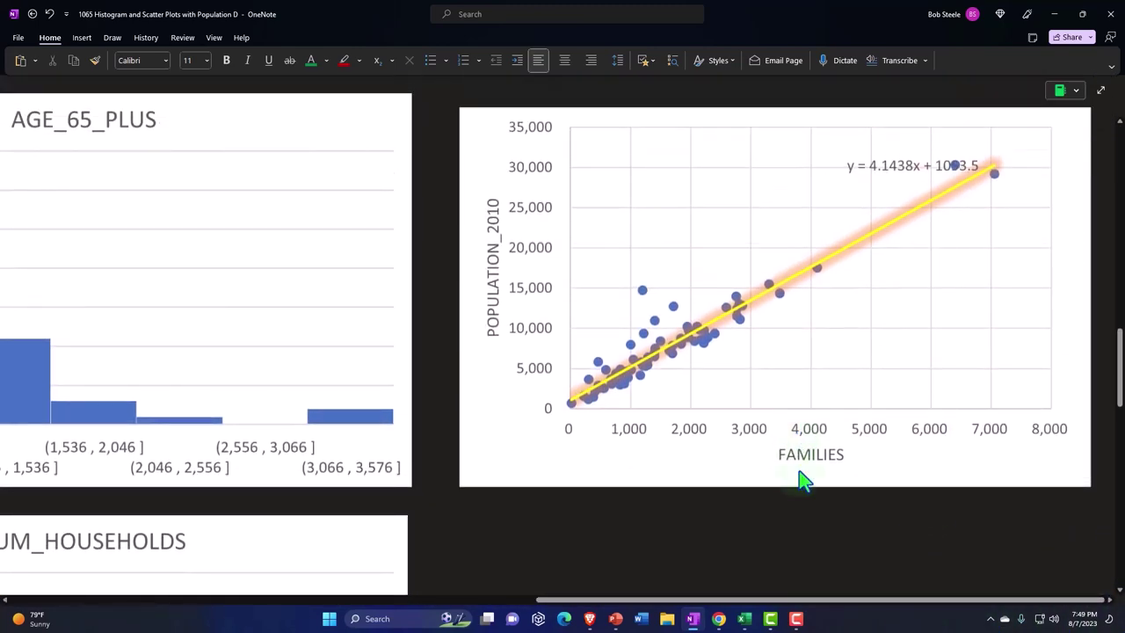
{"action": "scroll", "coordinate": [803, 479], "scroll_direction": "up", "scroll_amount": 5}
{"action": "scroll", "coordinate": [795, 501], "scroll_direction": "up", "scroll_amount": 1}
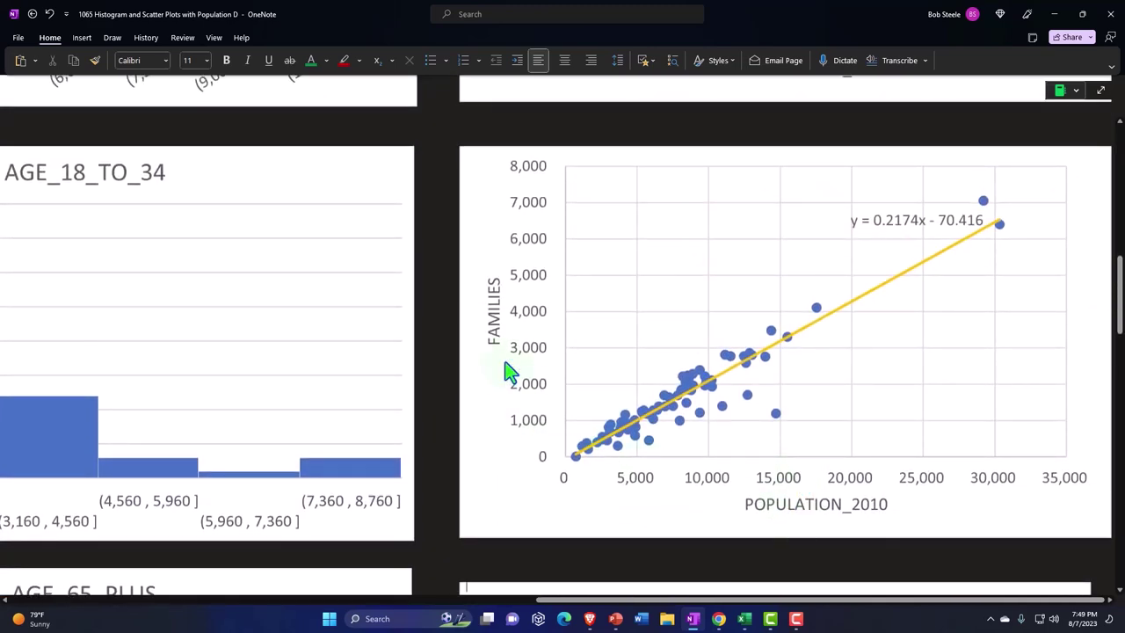
{"action": "scroll", "coordinate": [509, 371], "scroll_direction": "down", "scroll_amount": 4}
{"action": "scroll", "coordinate": [510, 371], "scroll_direction": "down", "scroll_amount": 1}
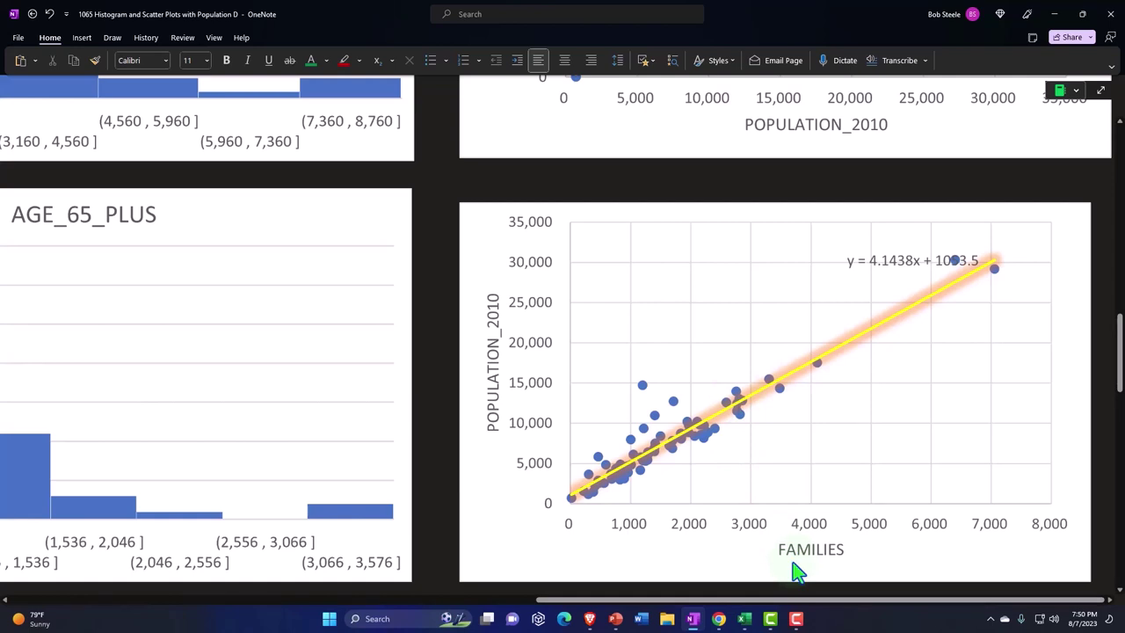
{"action": "left_click_drag", "start_coordinate": [793, 601], "coordinate": [188, 601]}
{"action": "scroll", "coordinate": [477, 220], "scroll_direction": "up", "scroll_amount": 5}
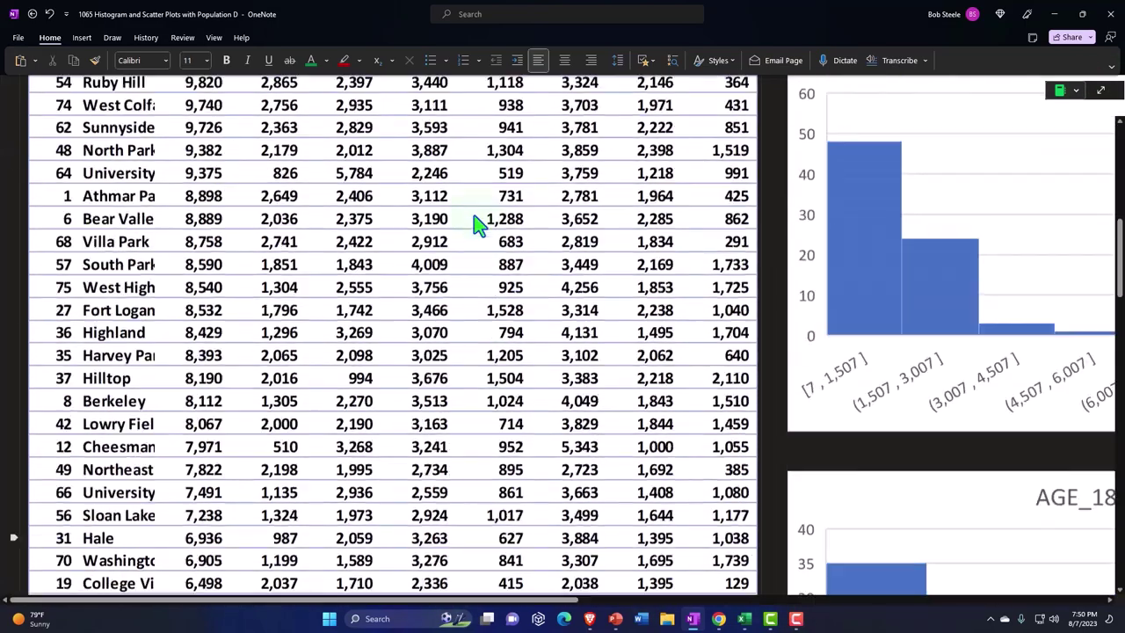
{"action": "scroll", "coordinate": [477, 220], "scroll_direction": "up", "scroll_amount": 5}
{"action": "scroll", "coordinate": [477, 221], "scroll_direction": "up", "scroll_amount": 3}
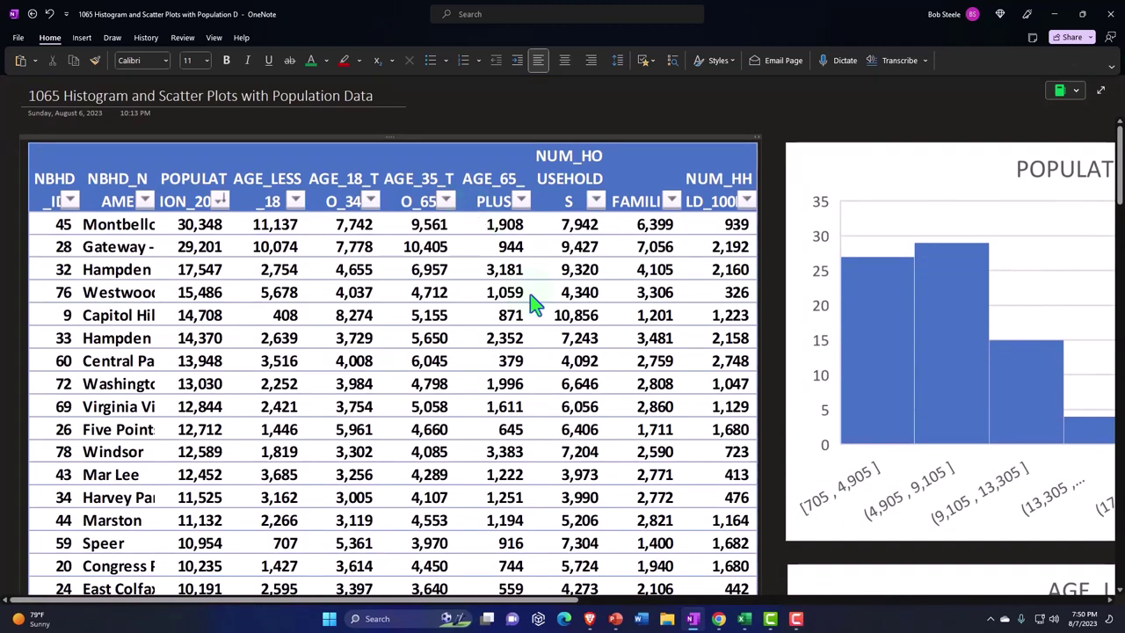
{"action": "left_click_drag", "start_coordinate": [578, 606], "coordinate": [1084, 603]}
{"action": "scroll", "coordinate": [1031, 525], "scroll_direction": "down", "scroll_amount": 10}
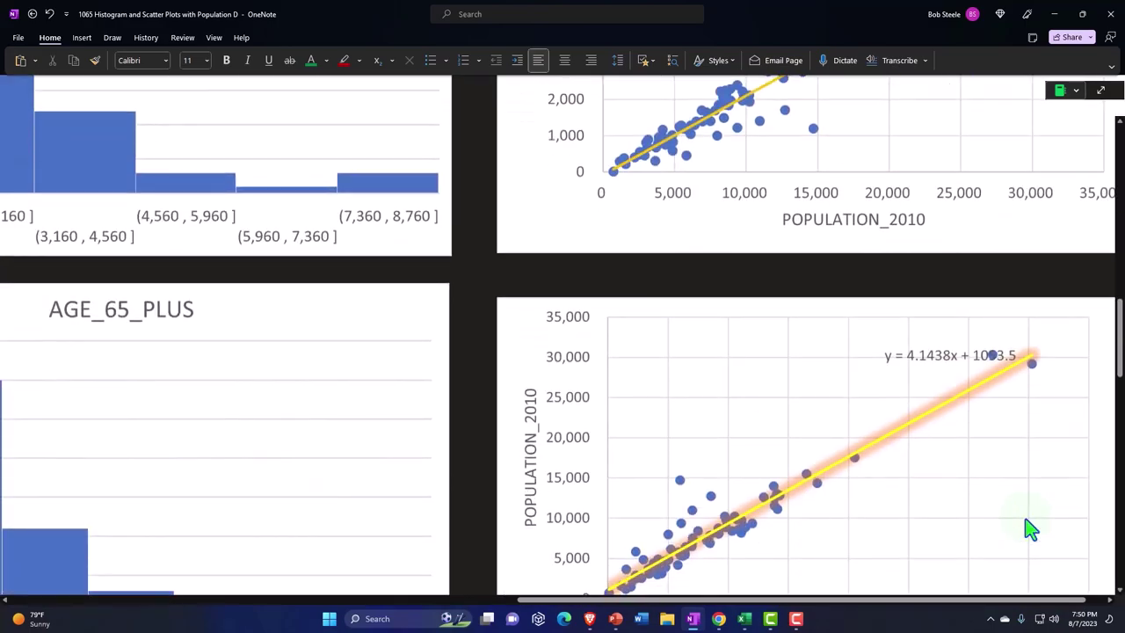
{"action": "scroll", "coordinate": [1027, 528], "scroll_direction": "down", "scroll_amount": 5}
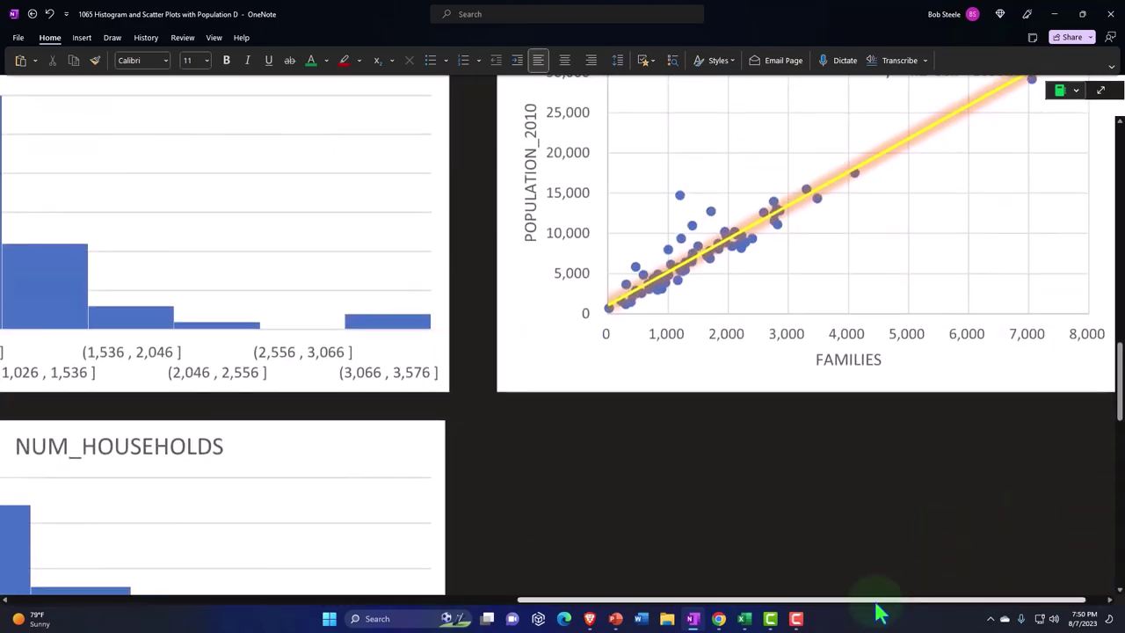
{"action": "left_click_drag", "start_coordinate": [853, 599], "coordinate": [233, 589]}
{"action": "scroll", "coordinate": [264, 418], "scroll_direction": "up", "scroll_amount": 3}
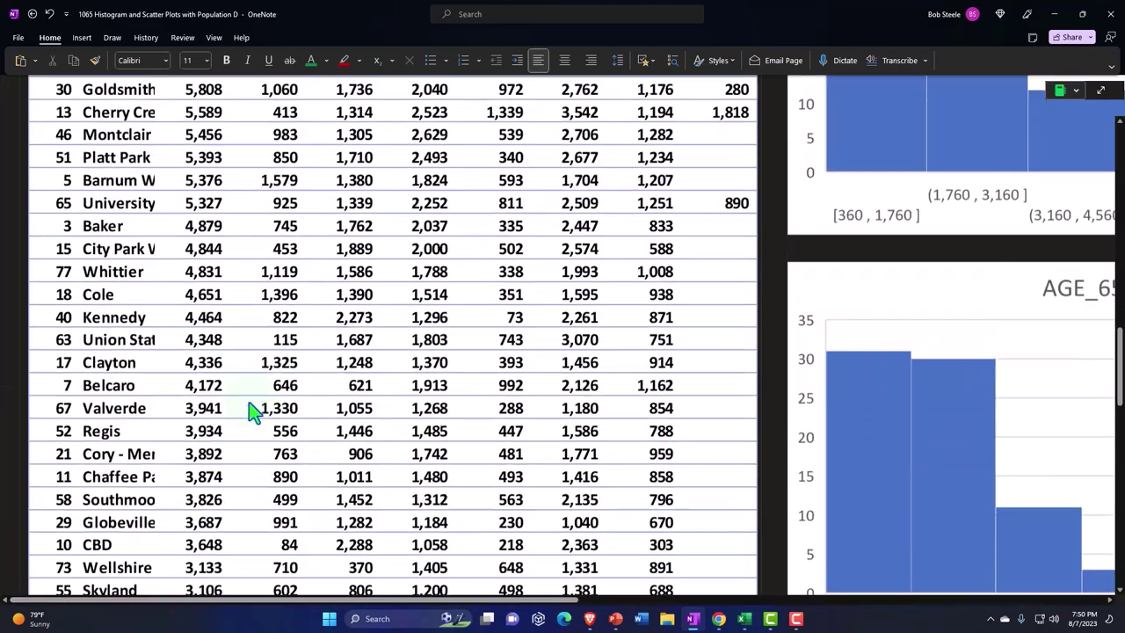
{"action": "scroll", "coordinate": [263, 417], "scroll_direction": "up", "scroll_amount": 6}
{"action": "scroll", "coordinate": [264, 418], "scroll_direction": "up", "scroll_amount": 5}
{"action": "scroll", "coordinate": [263, 417], "scroll_direction": "up", "scroll_amount": 1}
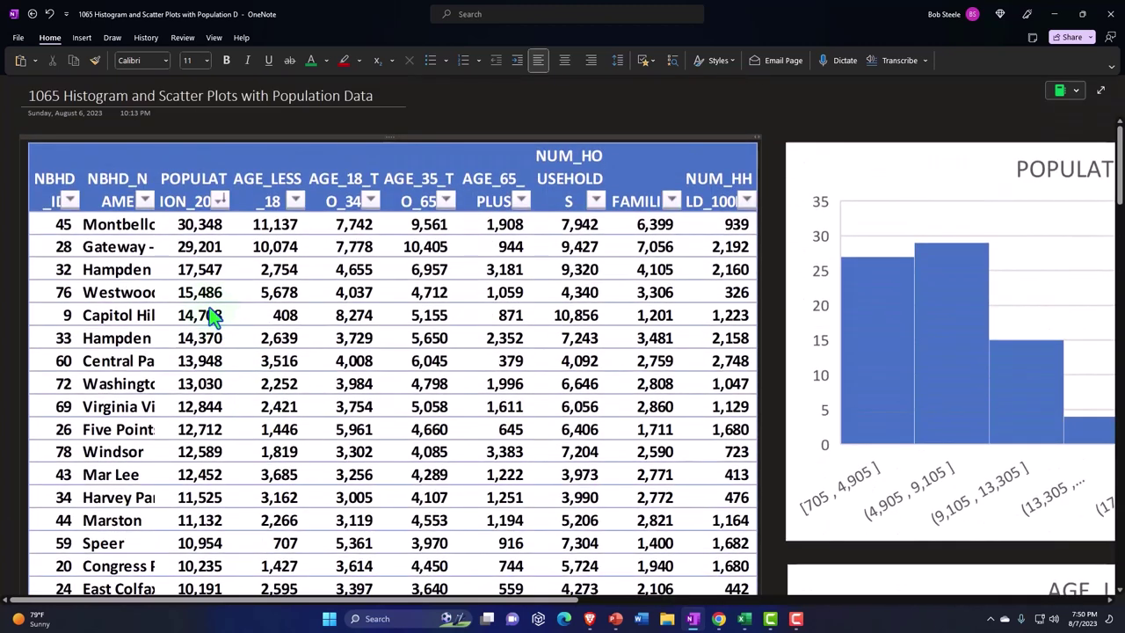